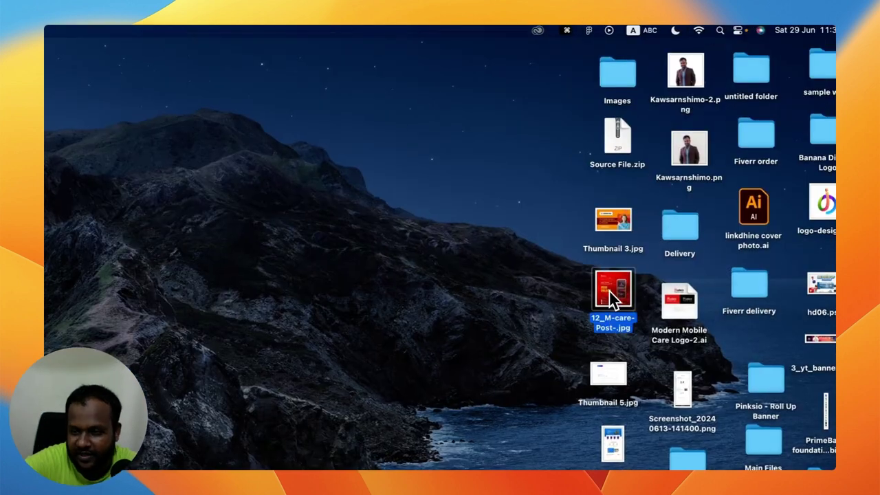
- View the reference post image enlarged, then close it
right_click(708, 160)
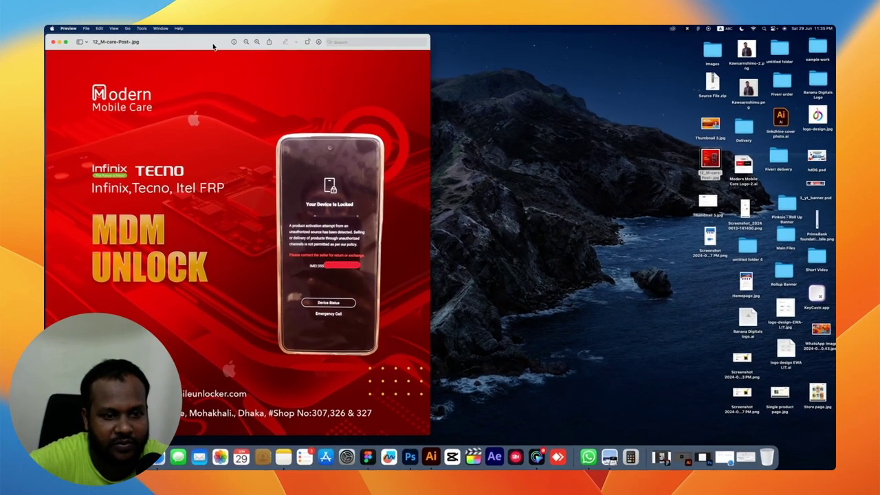
double_click(214, 44)
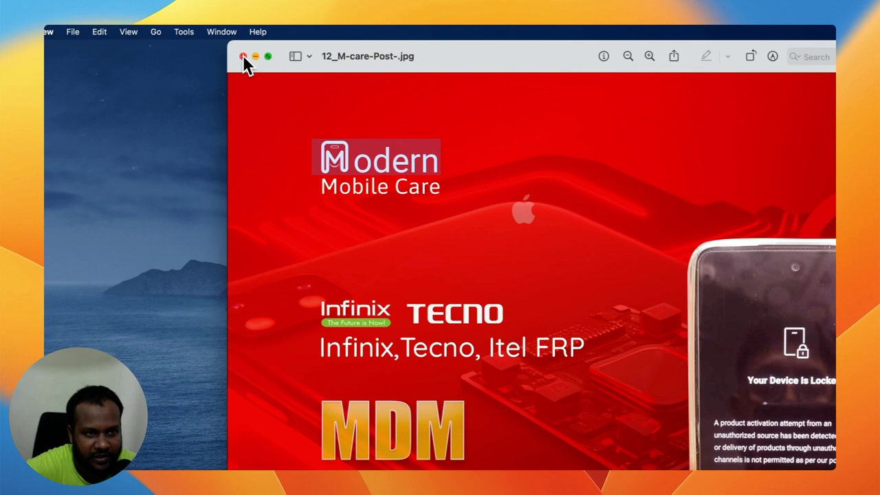
left_click(242, 55)
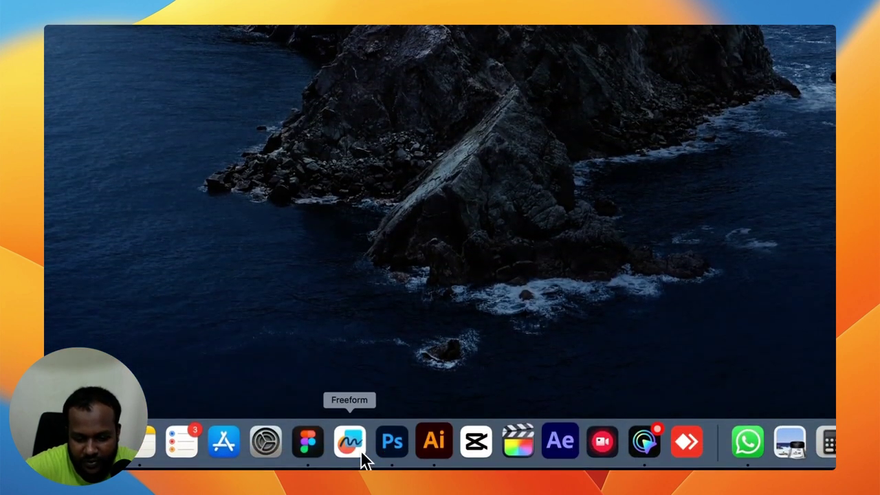
left_click(392, 446)
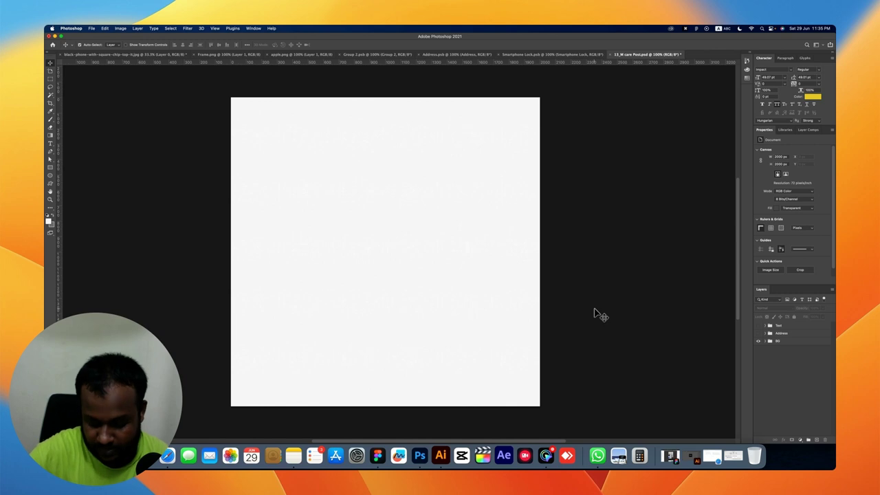
- Create a new 2000 × 2000 px Web document named Post design
key("super+n")
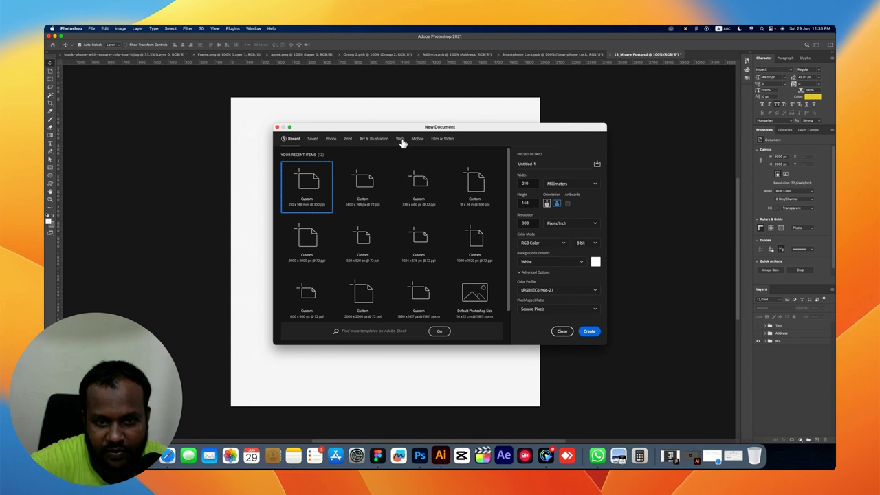
left_click(400, 139)
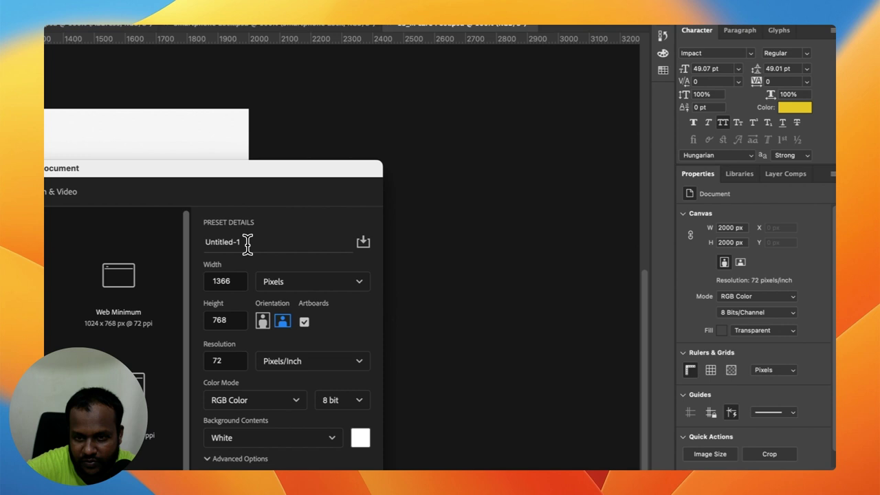
left_click(246, 241)
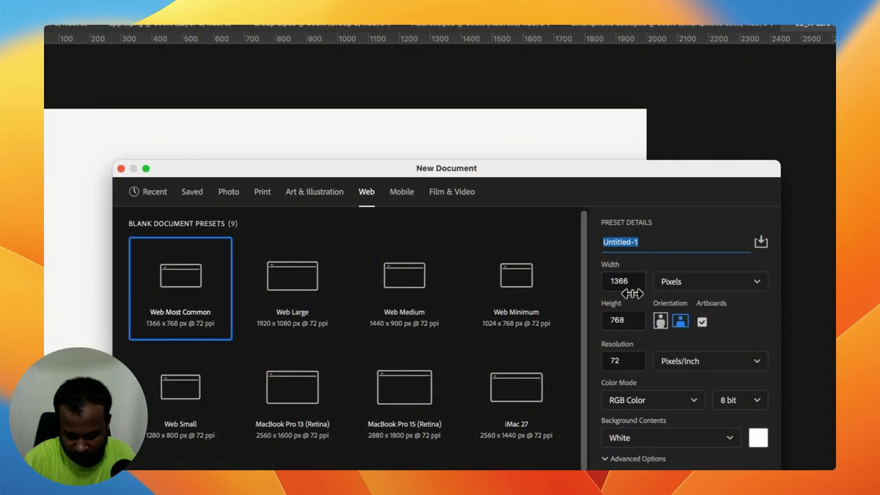
type("Post design")
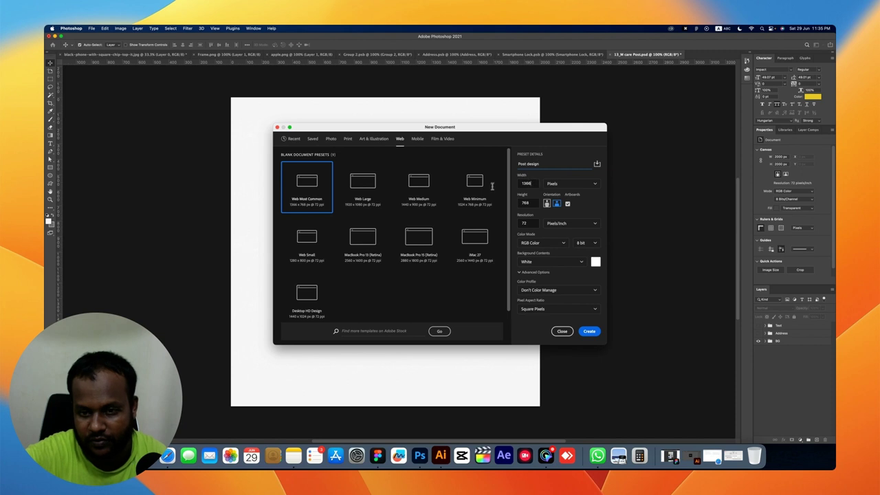
type("2000")
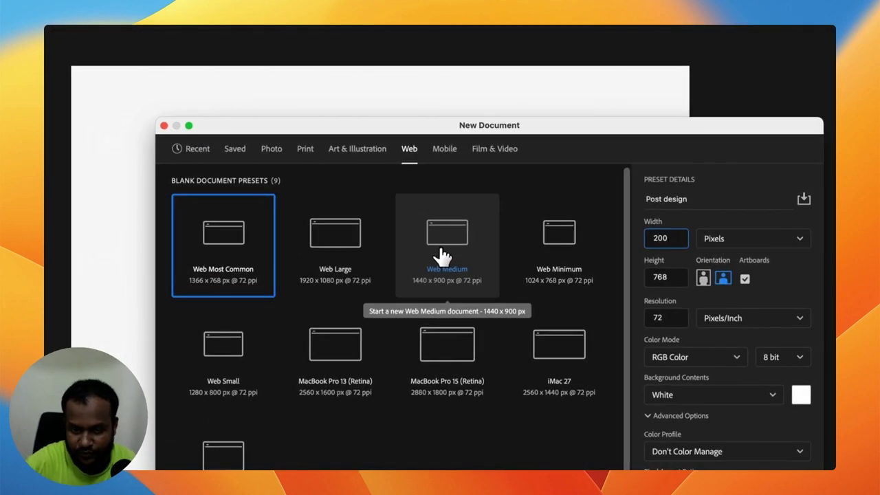
key("Tab")
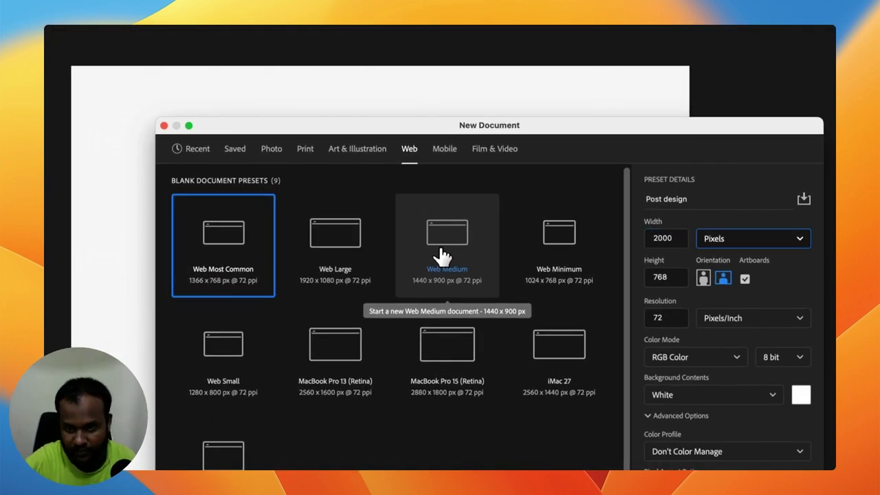
key("Tab")
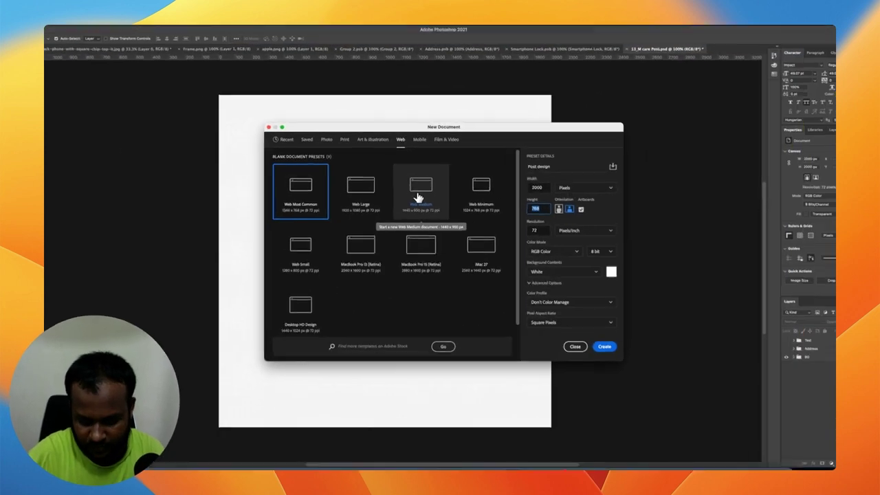
type("2000")
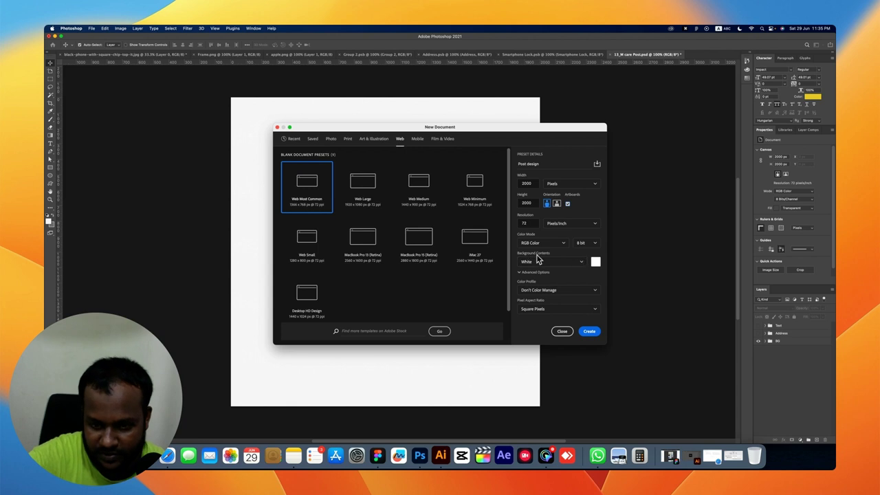
left_click(589, 332)
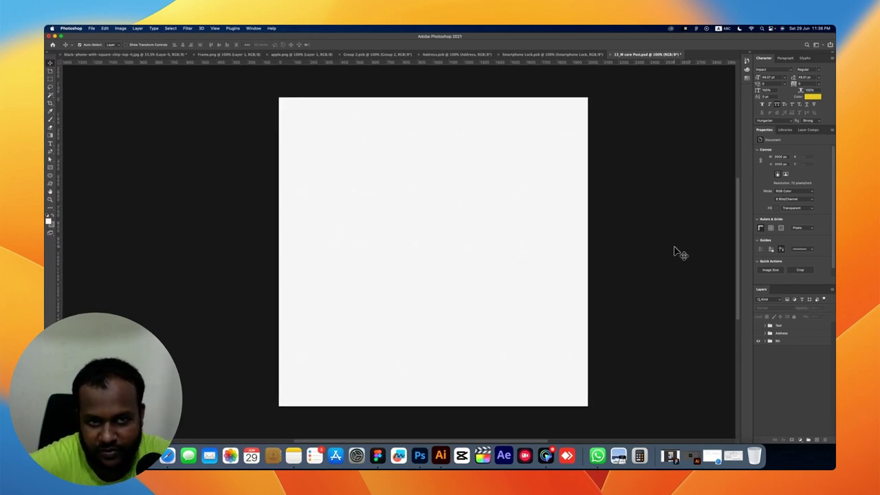
- Give the BG layer a slightly lighter red fill
scroll(677, 252, "down", 2)
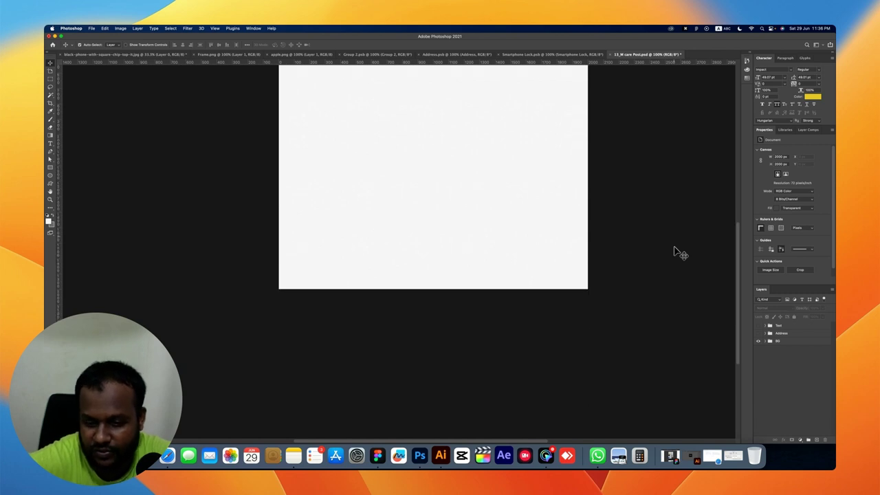
scroll(657, 252, "up", 3)
scroll(656, 252, "down", 3)
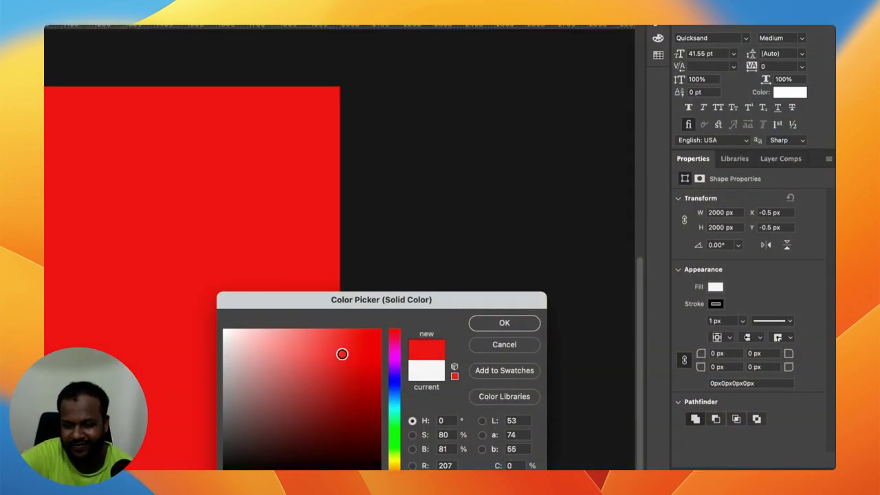
left_click_drag(341, 354, 341, 353)
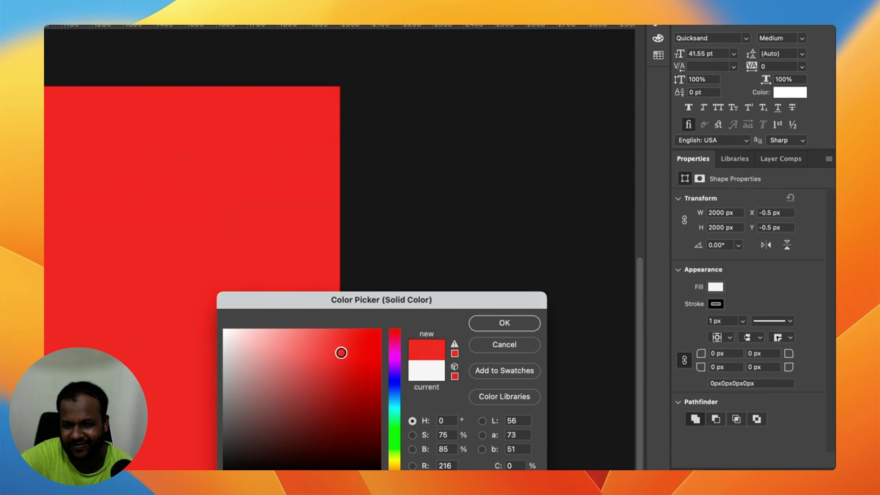
left_click(521, 325)
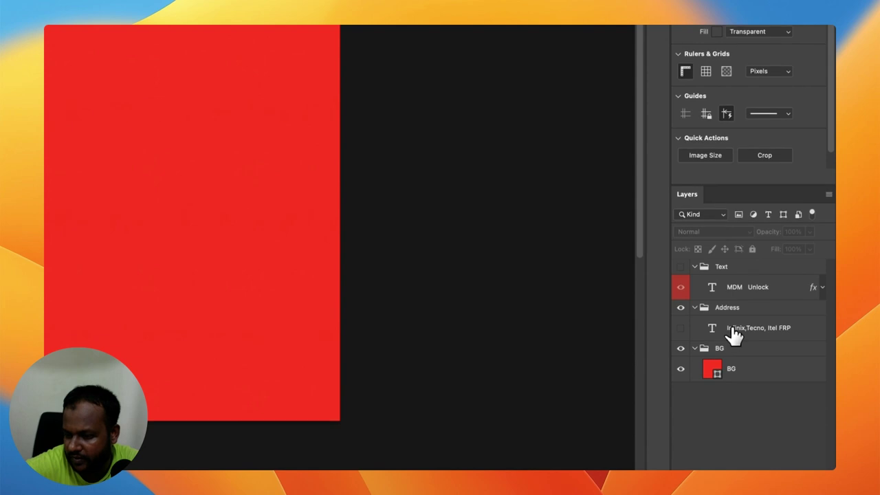
left_click(737, 347)
left_click(742, 364)
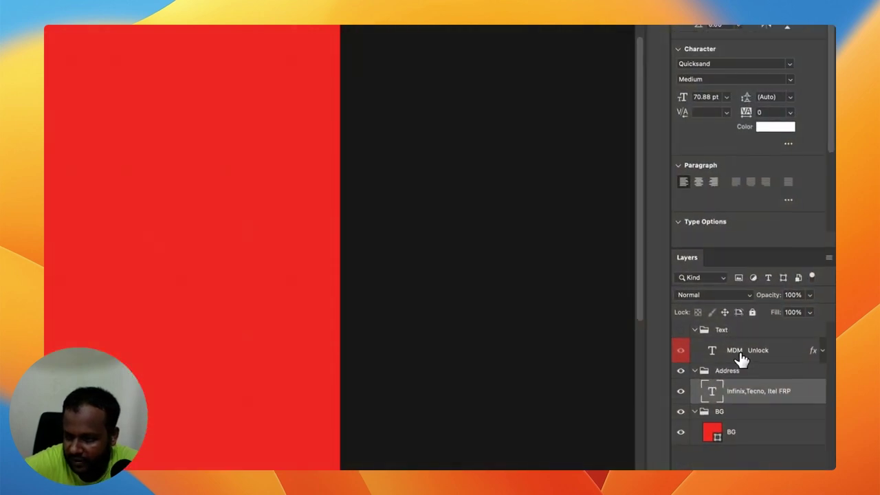
- Review the MDM Unlock headline's layer effects, including its Inner Shadow settings
left_click(697, 359)
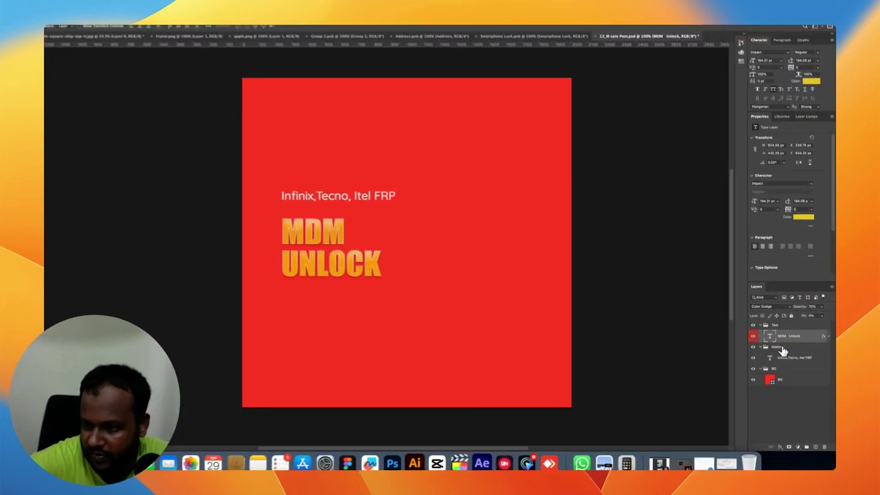
left_click(827, 336)
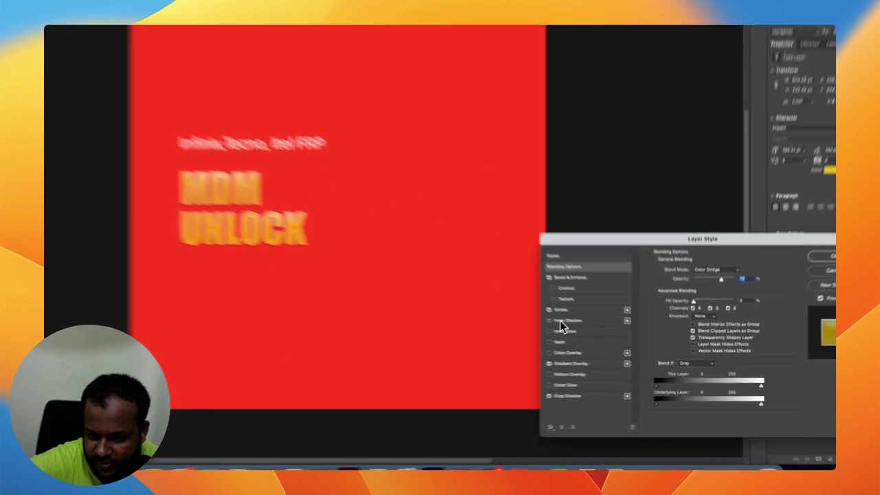
left_click(601, 338)
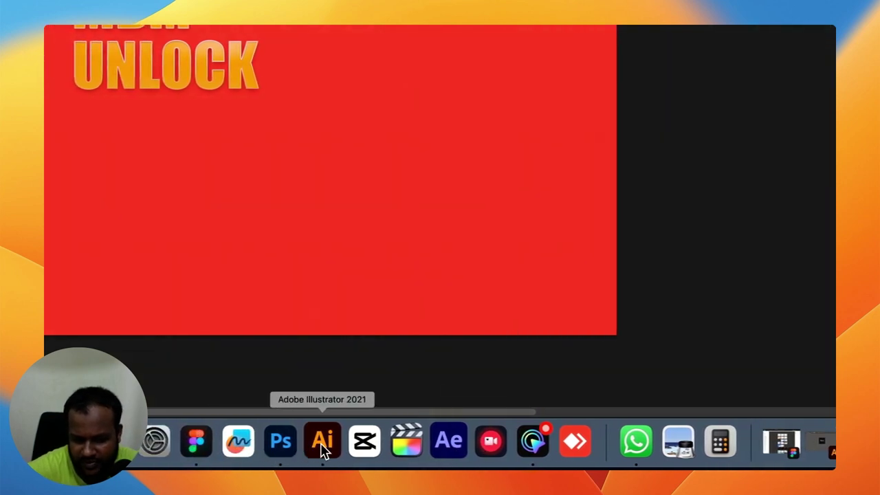
- Select all of the Modern Mobile Care logo artwork in Illustrator and copy it
left_click(322, 440)
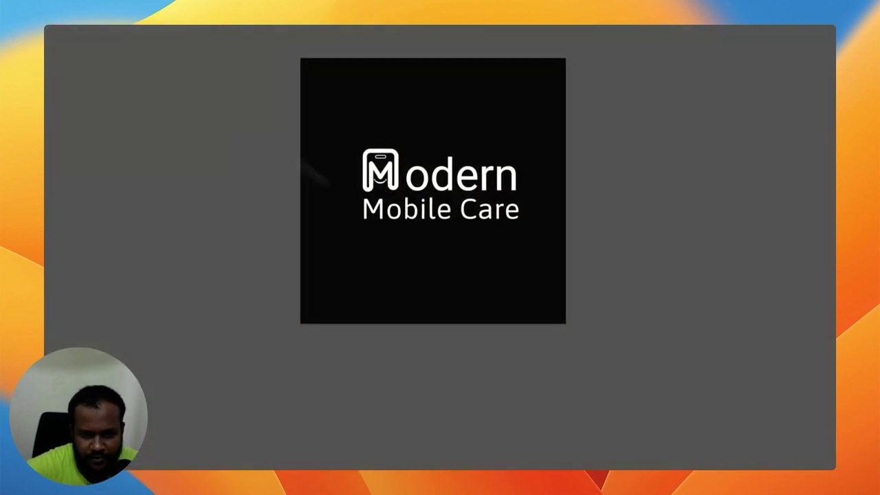
key("ctrl+a")
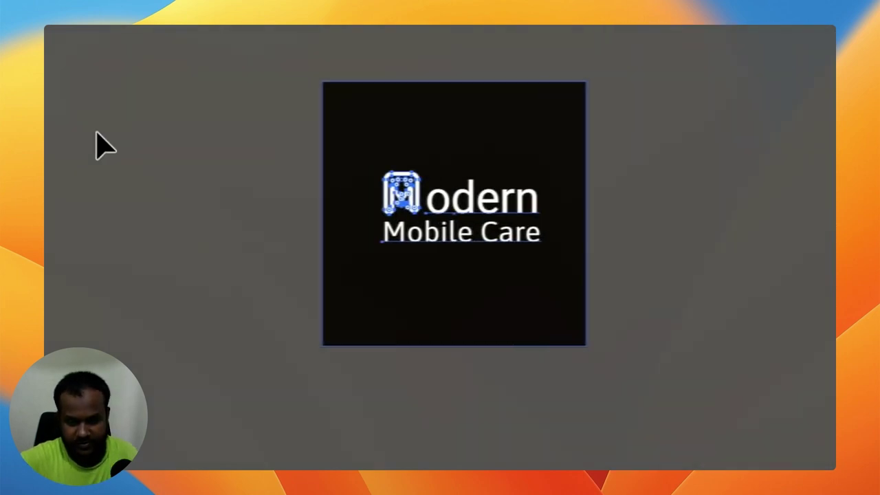
key("super+c")
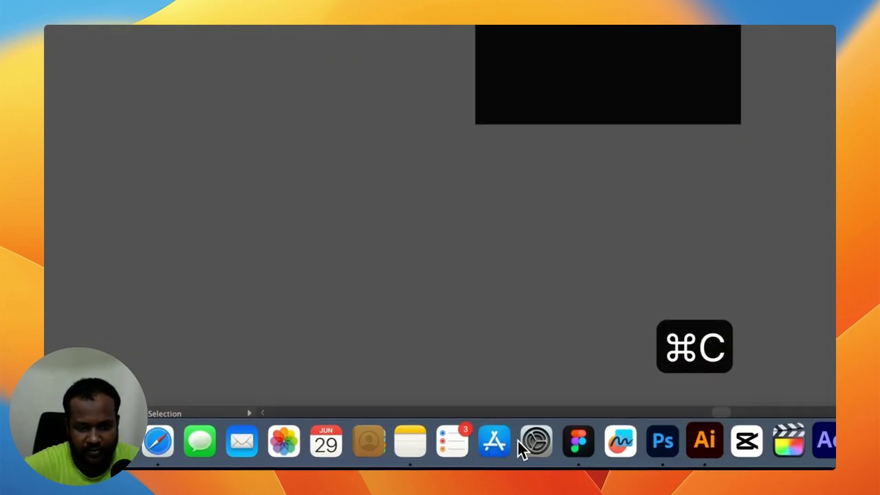
- Paste the logo as a smart object, scaled down in the post's upper-left corner
left_click(638, 448)
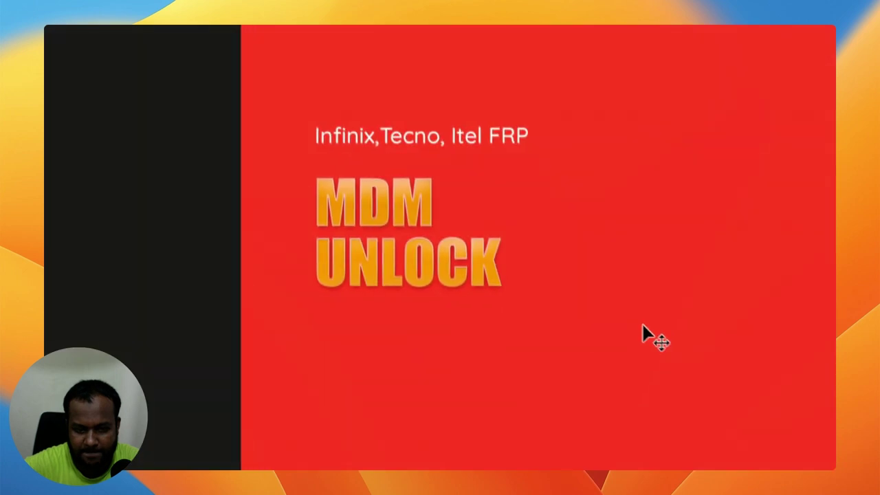
key("super+v")
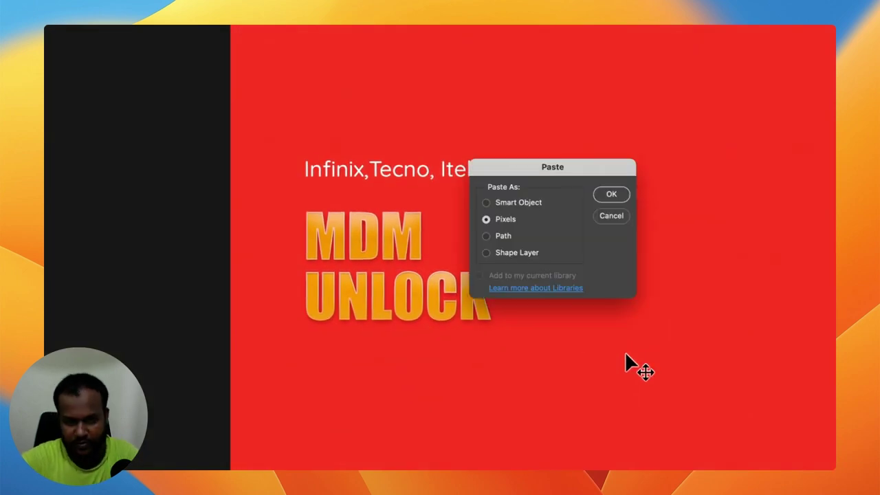
left_click(517, 202)
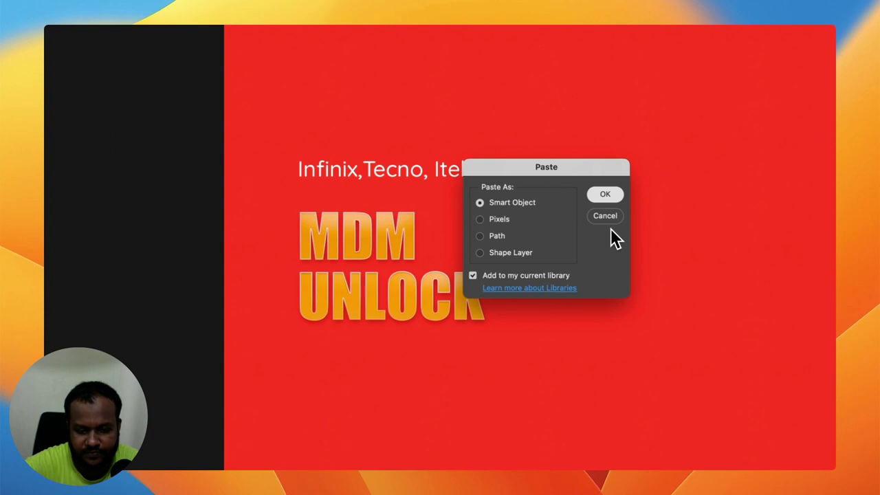
key("Return")
mouse_move(501, 228)
left_mouse_down()
mouse_move(394, 91)
mouse_move(357, 130)
left_mouse_up()
mouse_move(522, 274)
left_mouse_down()
mouse_move(438, 173)
mouse_move(395, 160)
left_mouse_up()
left_click_drag(446, 177, 394, 152)
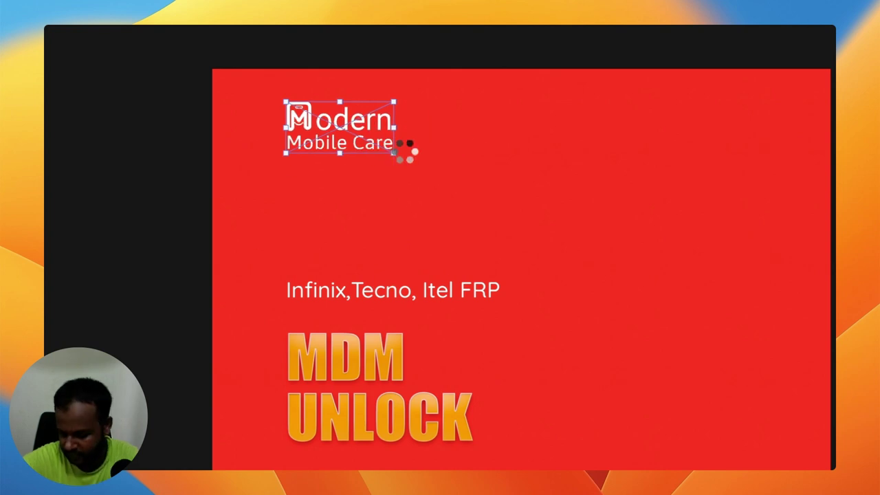
left_click(404, 151)
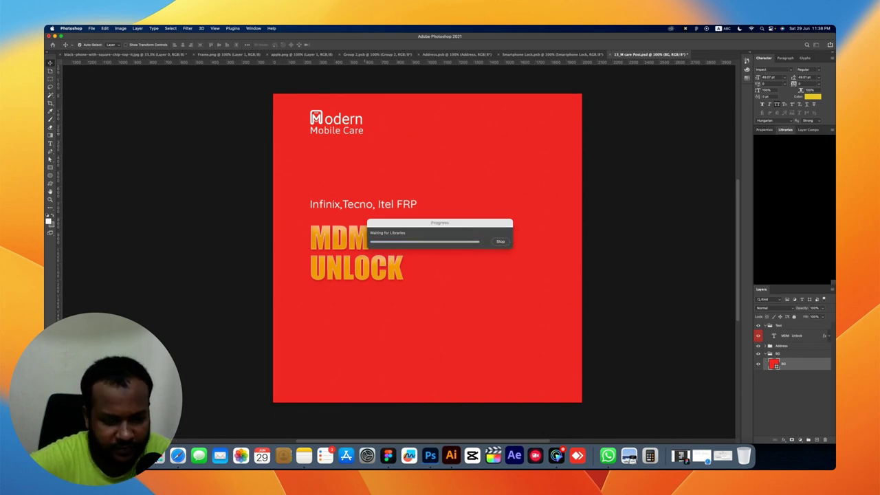
left_click(179, 456)
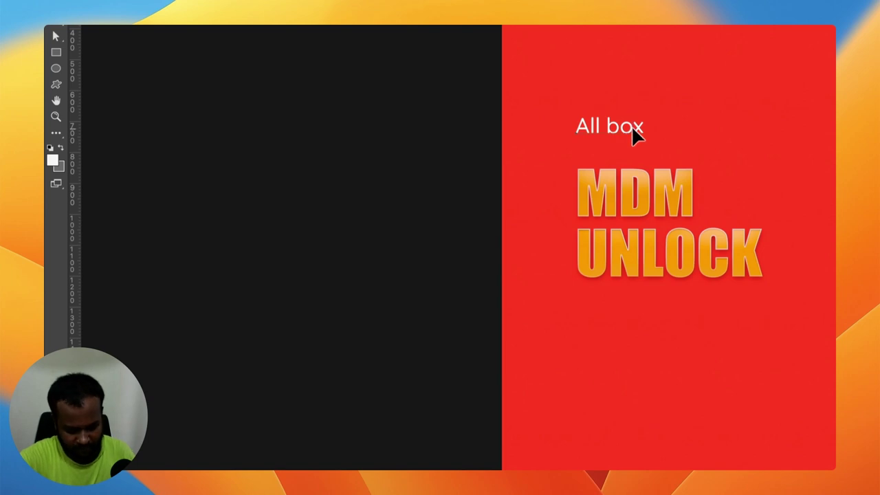
- Make the tagline 'All box Dongle and Unlocking Tools', raise MDM UNLOCK, and copy 'Digital Lisence Activation.'
key("super+a")
key("super+v")
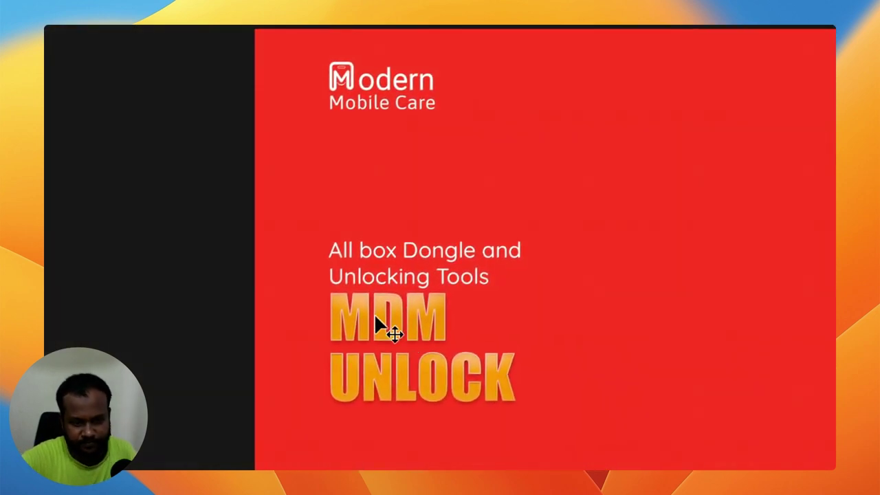
left_click_drag(398, 355, 399, 232)
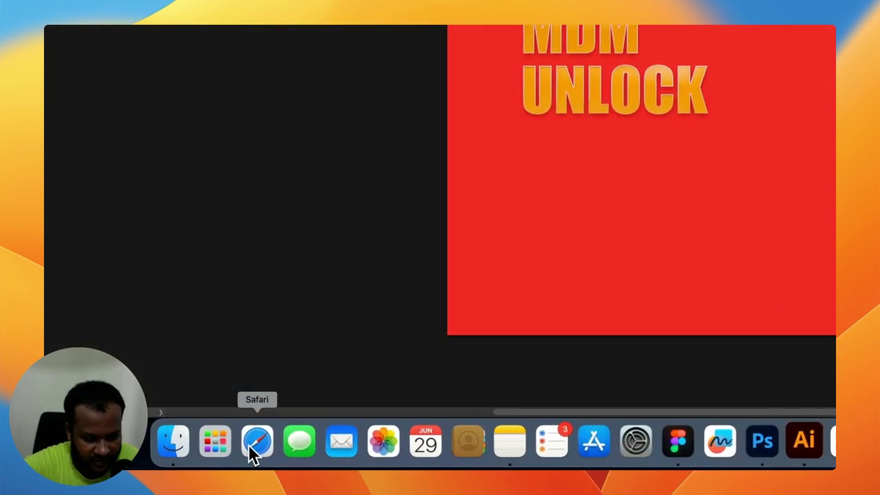
left_click(254, 445)
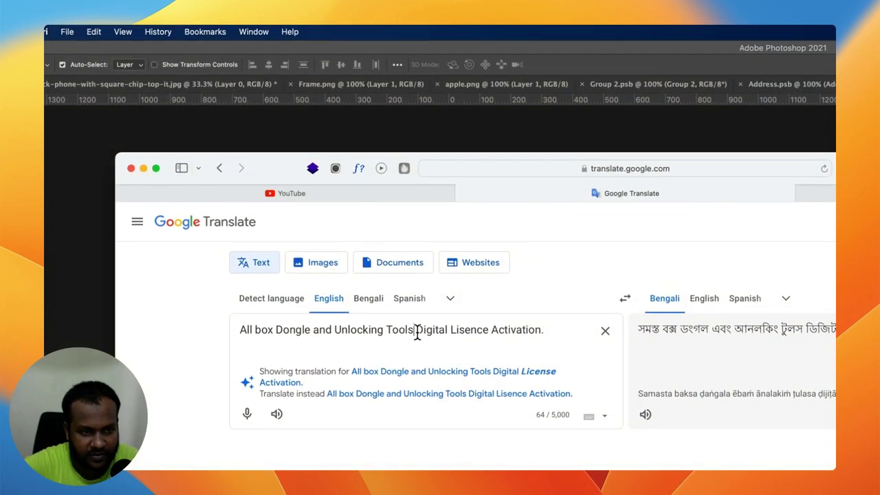
left_click_drag(415, 330, 545, 331)
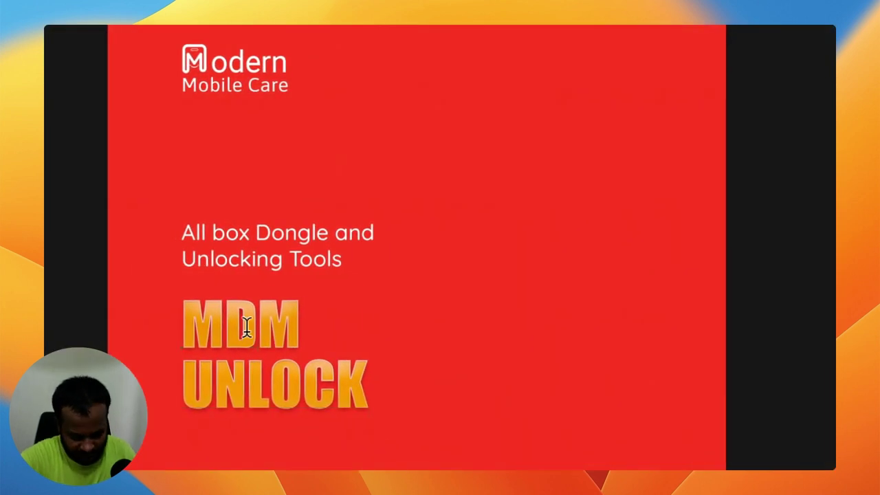
- Replace MDM UNLOCK with DIGITAL LISENCE ACTIVATION on three lines without the period, scaled down
triple_click(246, 326)
key("ctrl+v")
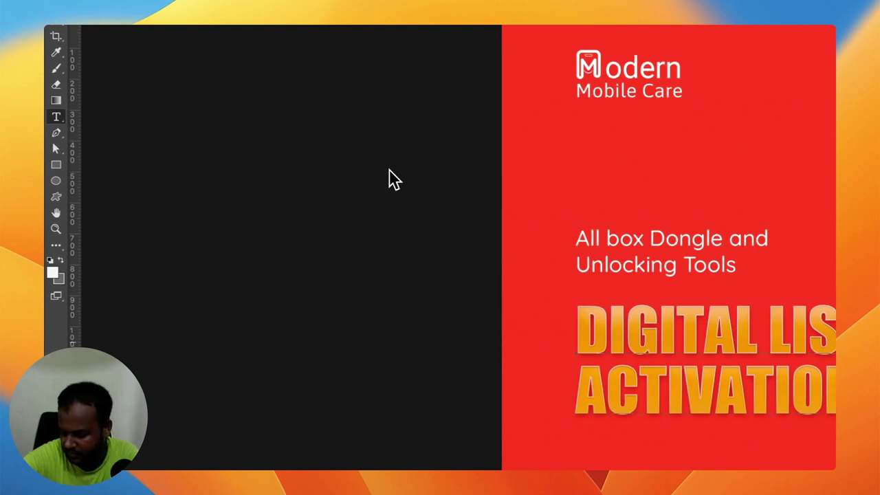
key("Return")
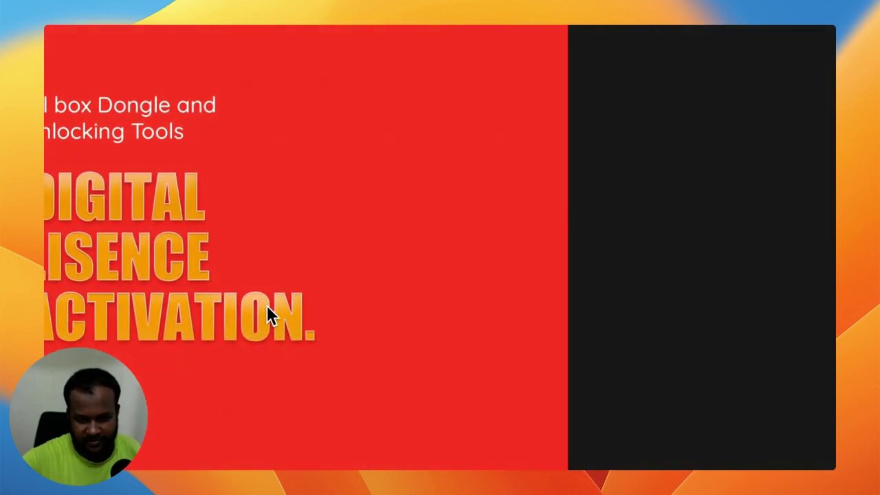
double_click(309, 330)
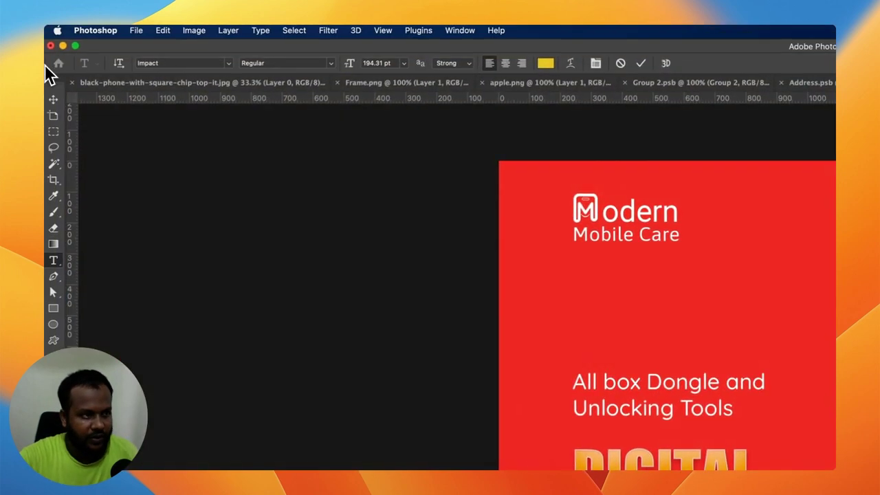
left_click(57, 97)
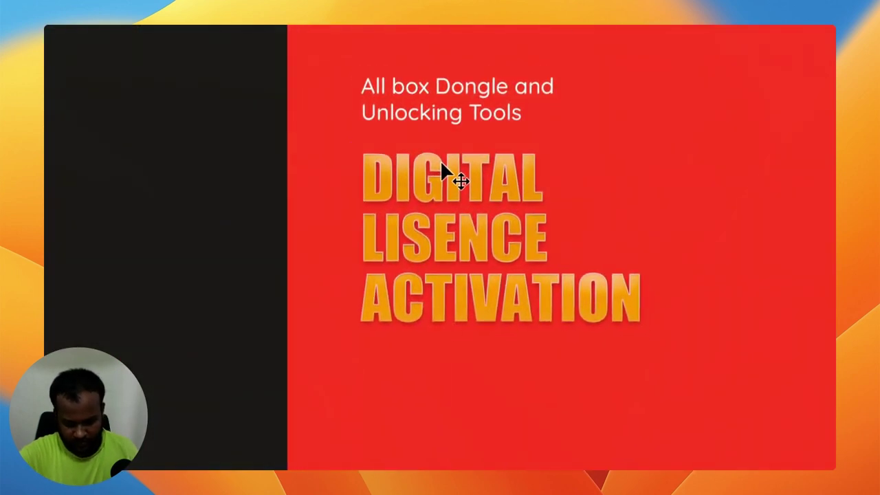
left_click(441, 164)
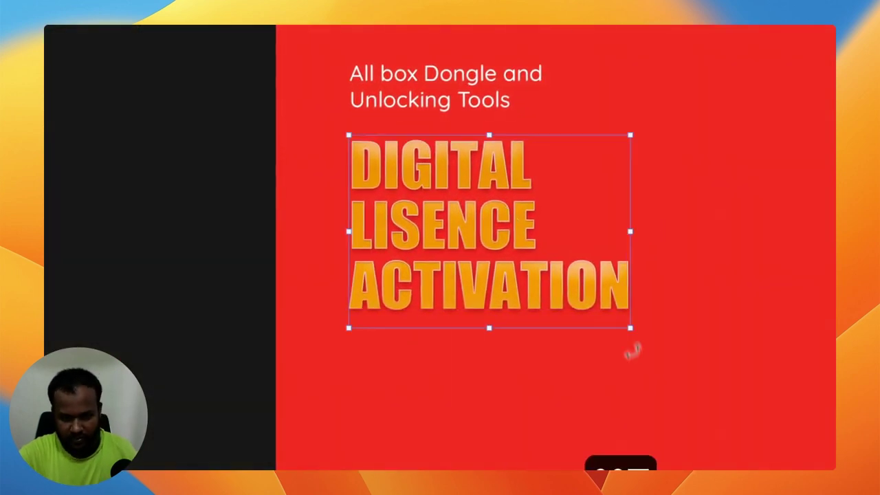
left_click_drag(630, 327, 578, 292)
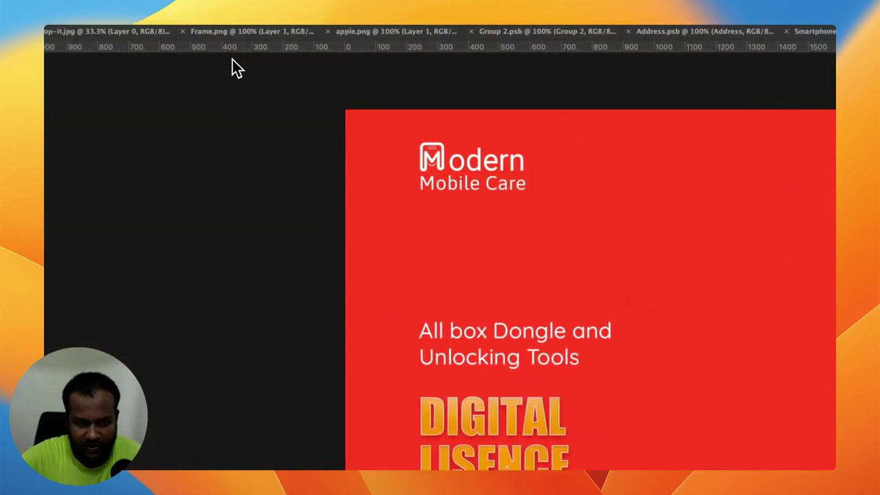
- Set the 'All box Dongle and Unlocking Tools' tagline font size to 65 pt
key("t")
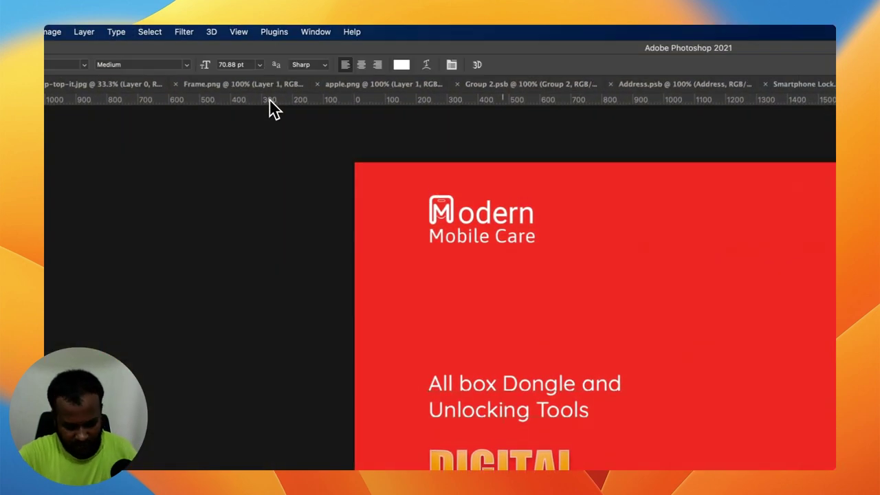
key("Return")
left_click(237, 64)
type("65")
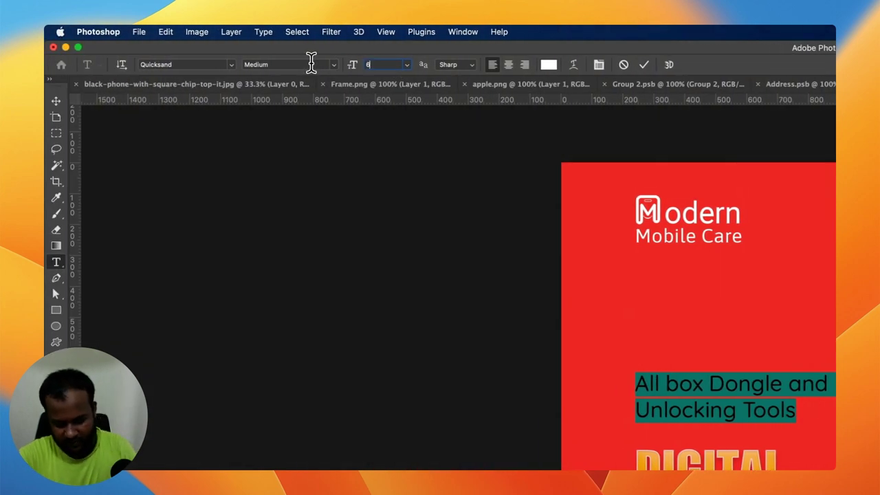
key("Return")
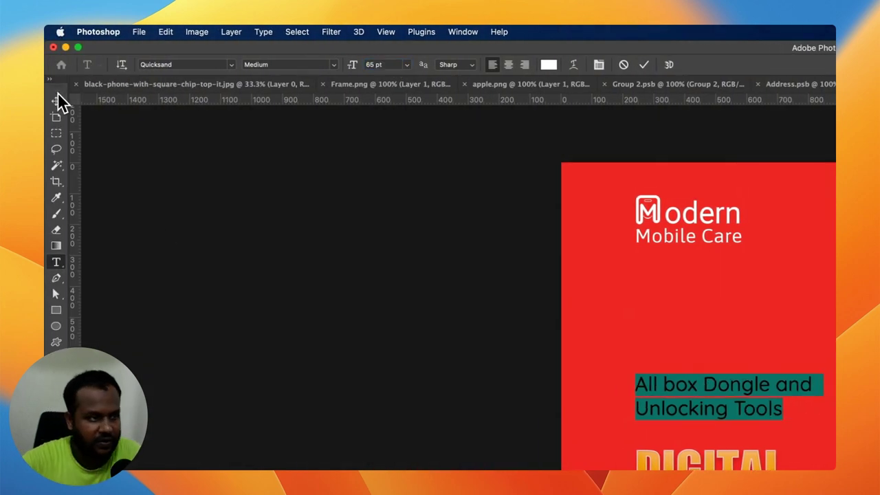
left_click(56, 100)
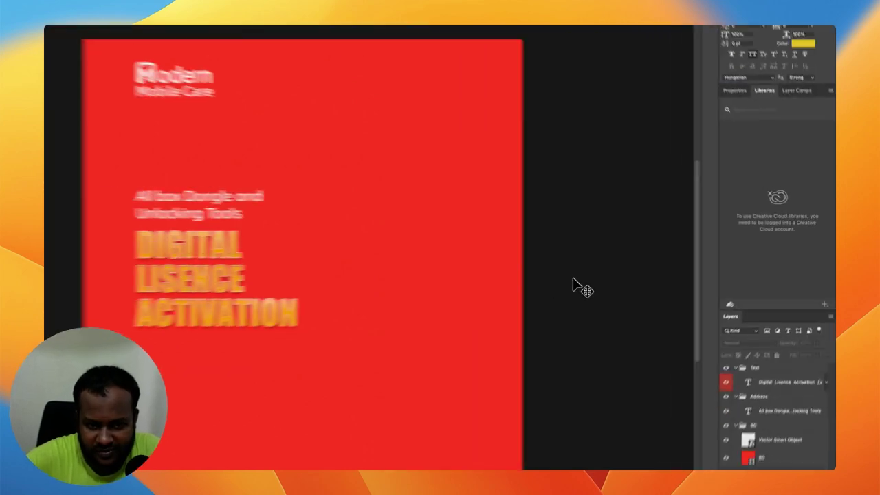
- In Address.psb, inspect the Address group and copy the Address, Phone and Web icon groups
scroll(413, 371, "left", 2)
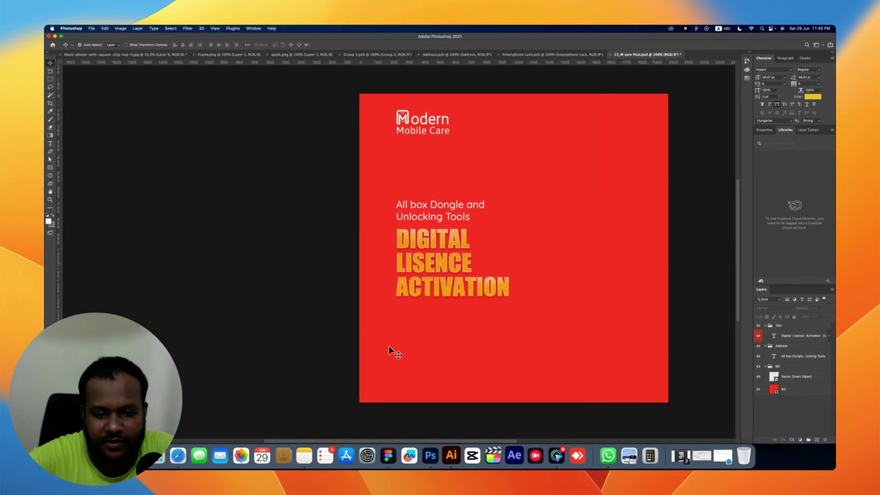
scroll(639, 316, "right", 2)
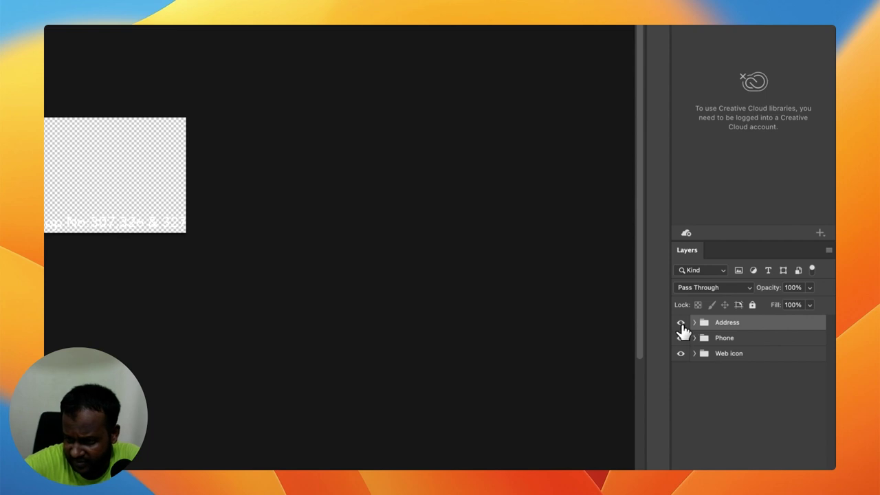
left_click(694, 322)
left_click(694, 322)
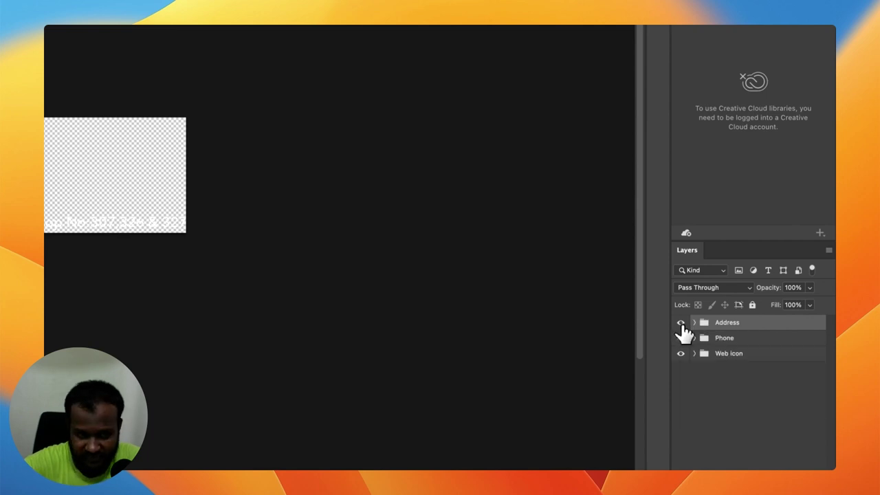
key("Tab")
scroll(275, 181, "left", 5)
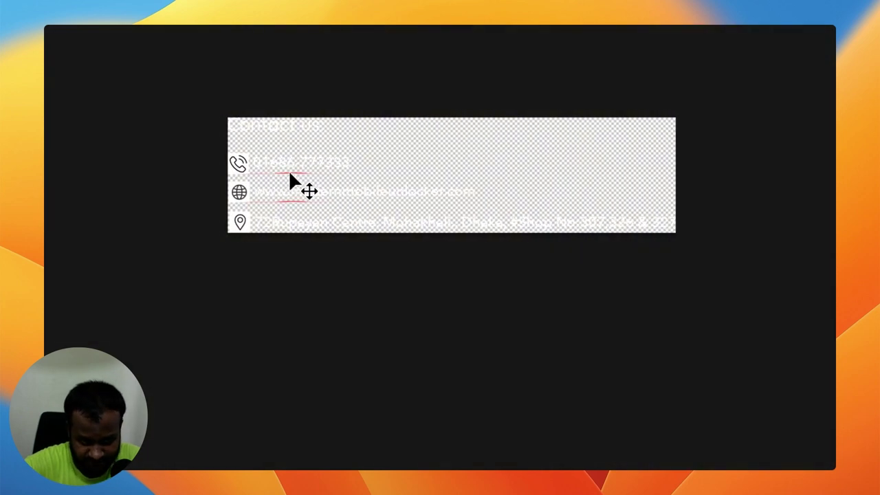
scroll(261, 155, "right", 5)
key("Tab")
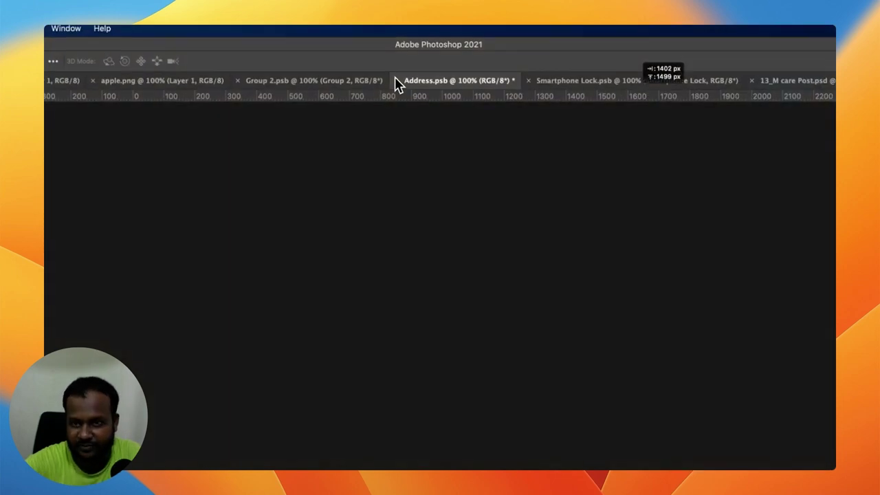
key("ctrl+Tab")
key("ctrl+Tab")
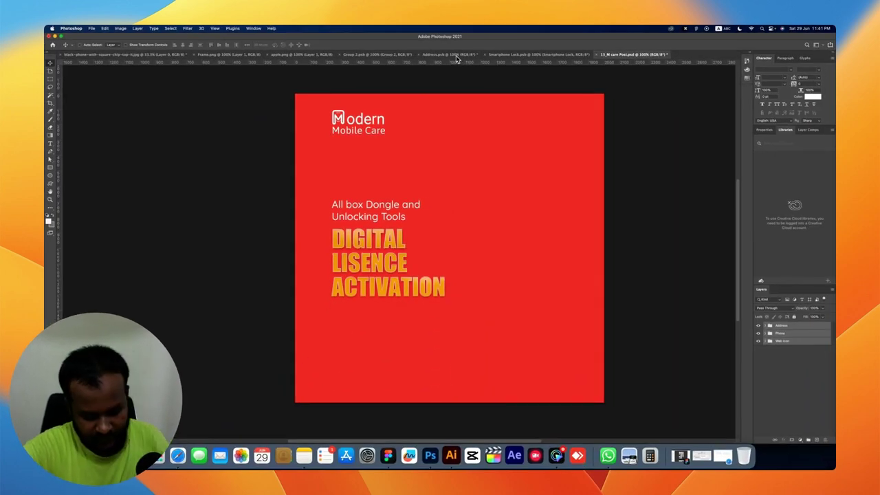
- Paste the contact groups into the post and nudge the Contact us block left and down
key("ctrl+v")
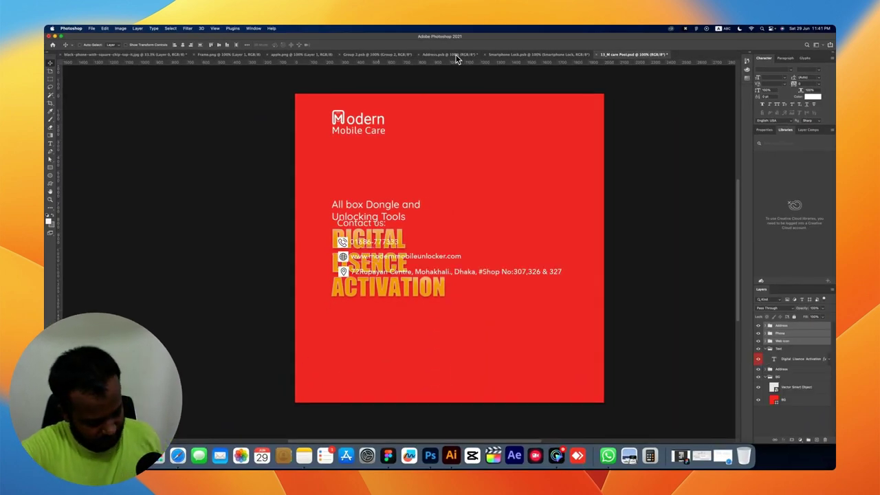
key("ctrl+z")
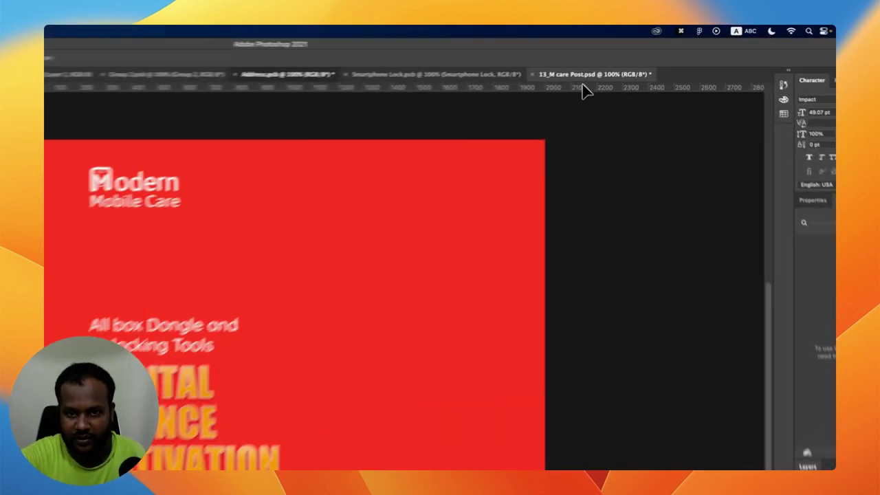
left_click(450, 54)
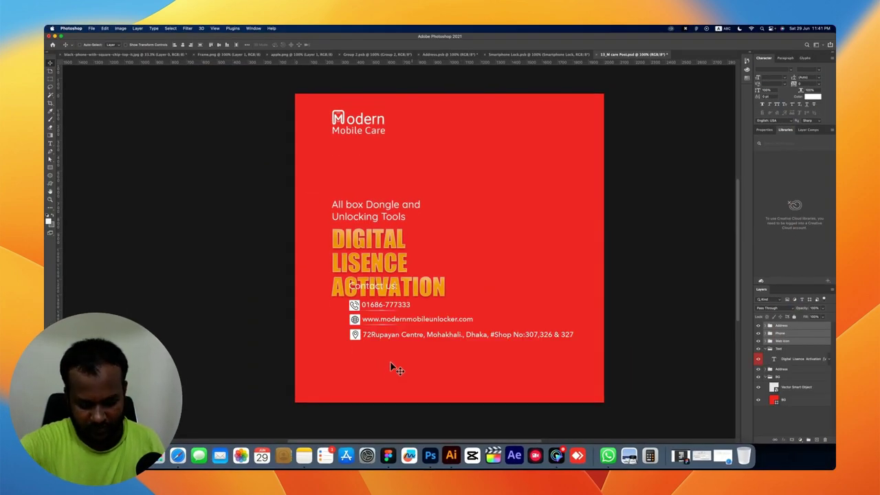
key("super+t")
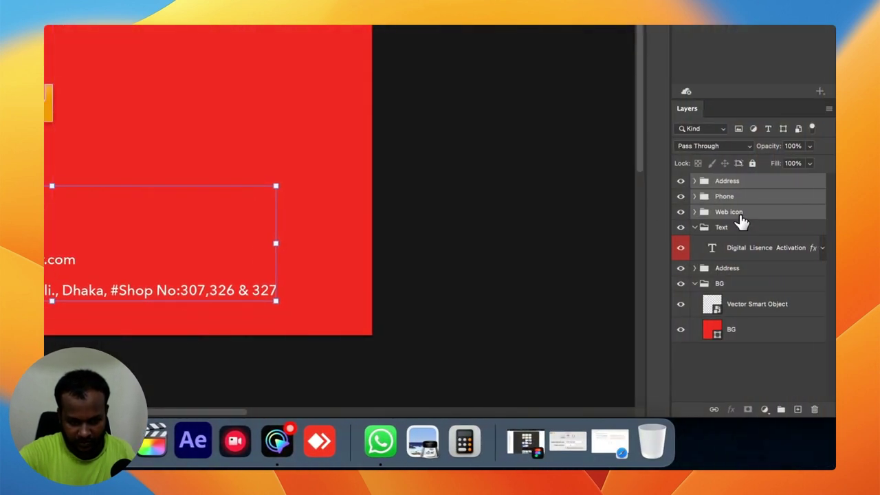
key("Left")
key("Down")
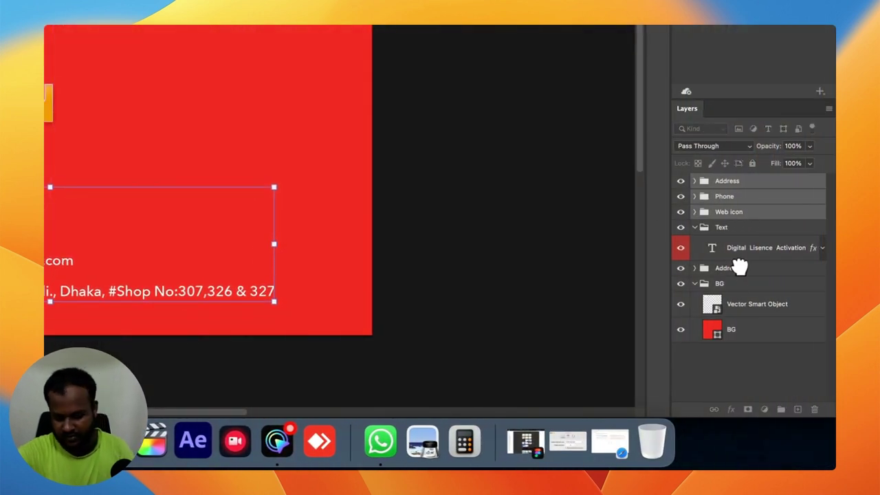
key("Return")
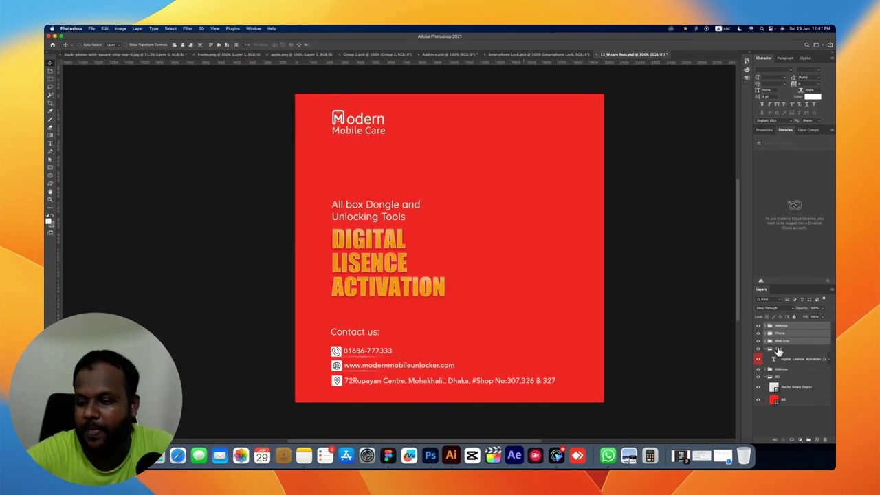
- Move the Address, Phone and Web icon groups inside the Text group
left_click_drag(781, 336, 770, 326)
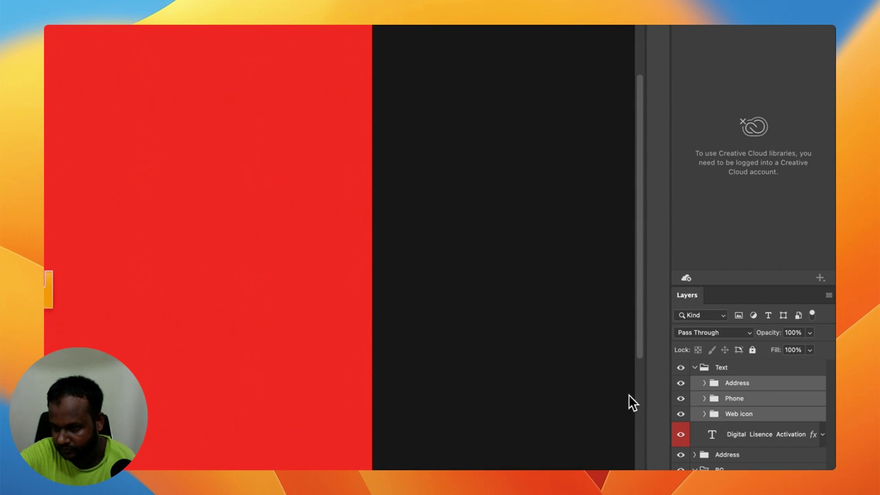
left_click(419, 401)
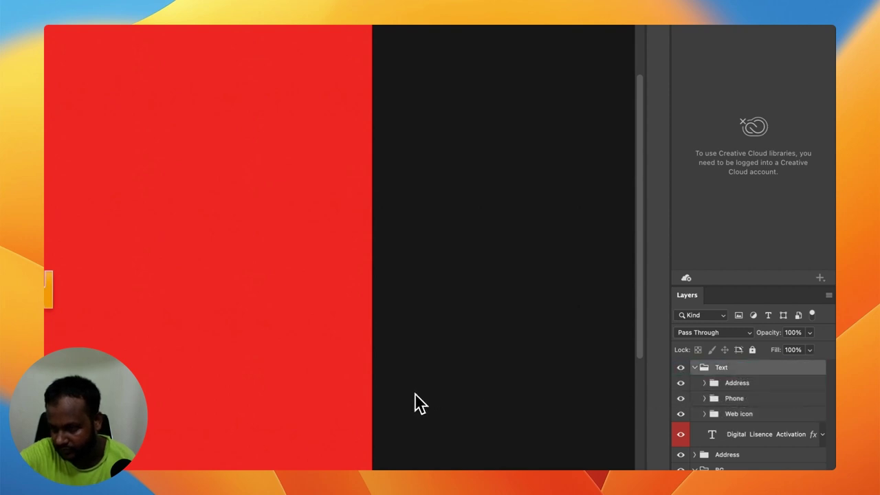
left_click(416, 402)
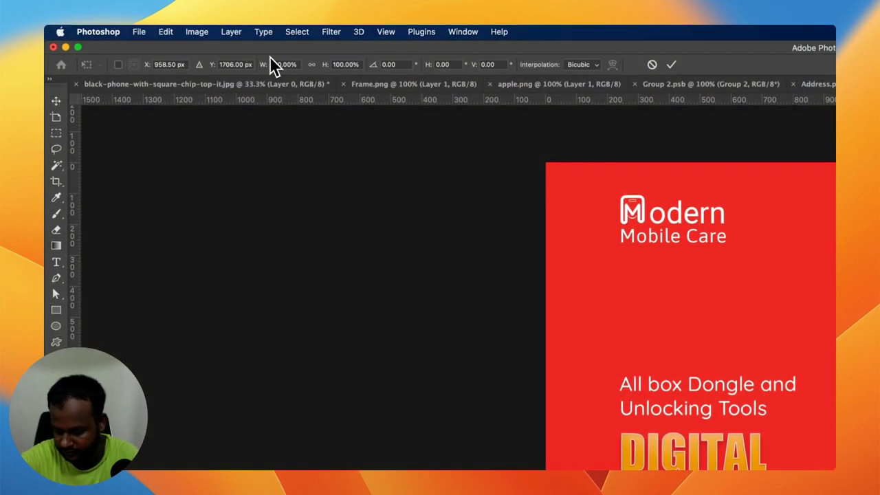
key("Return")
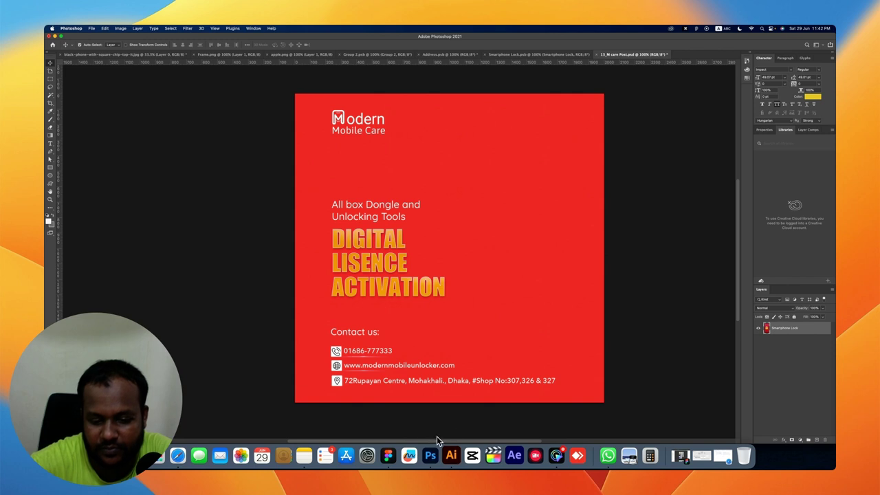
- Scale the Smartphone Lock phone graphic down and shift it up and right on the poster
key("super+t")
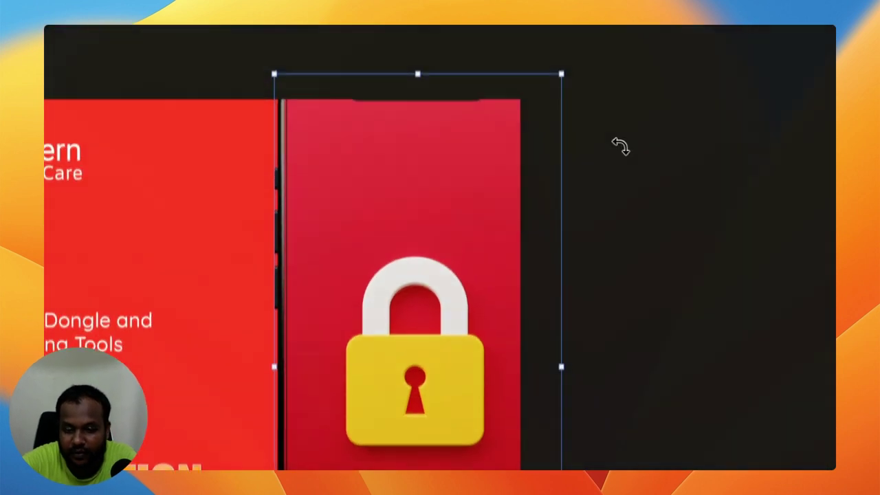
left_click_drag(562, 132, 552, 179)
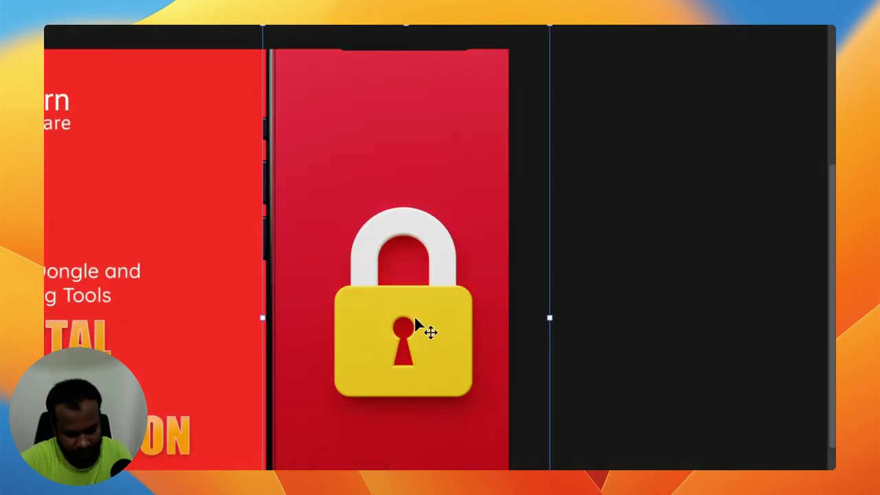
left_click_drag(549, 25, 449, 226)
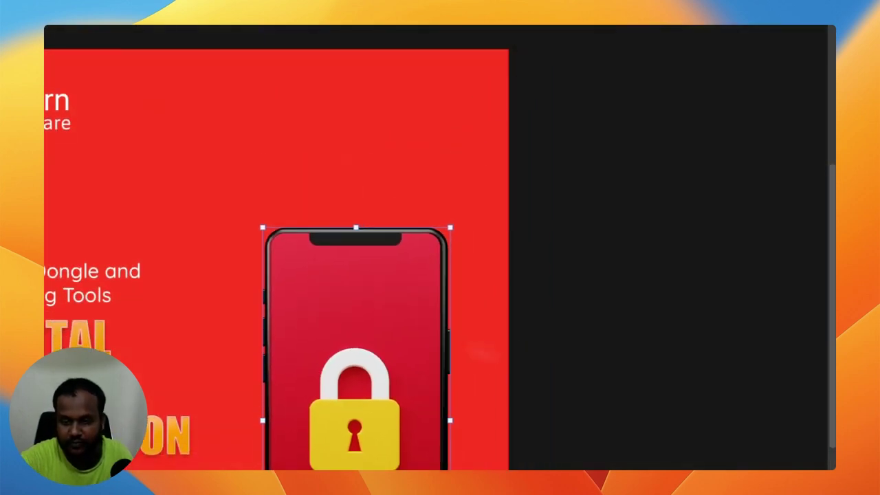
left_click_drag(356, 345, 365, 318)
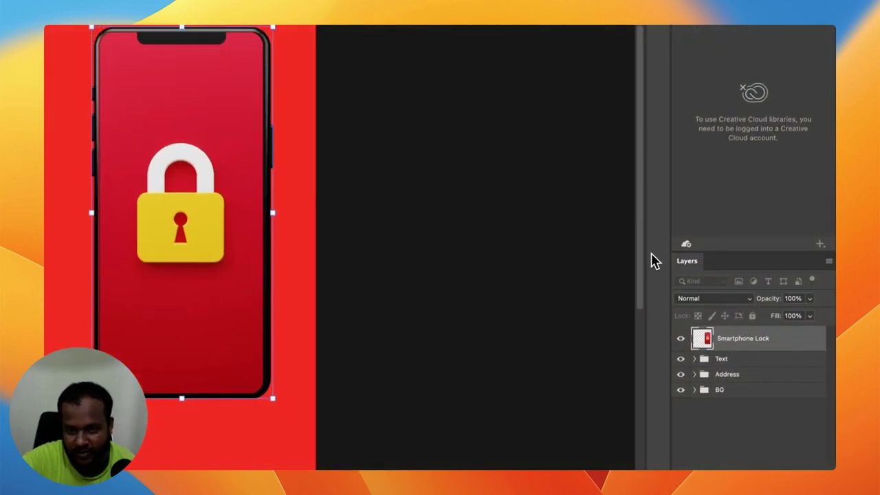
key("Return")
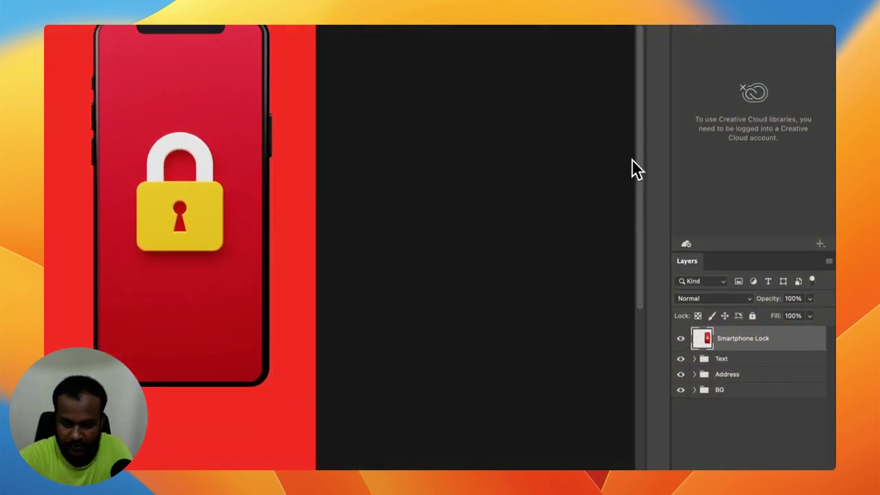
scroll(631, 157, "down", 1)
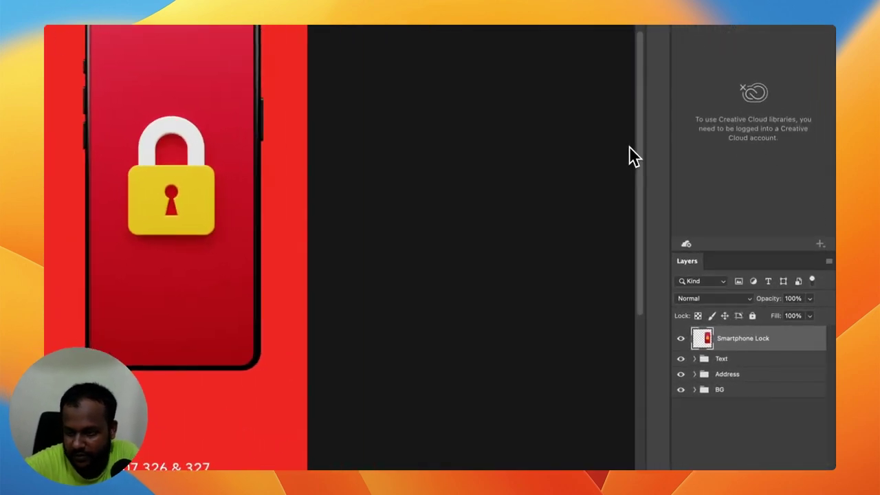
right_click(630, 155)
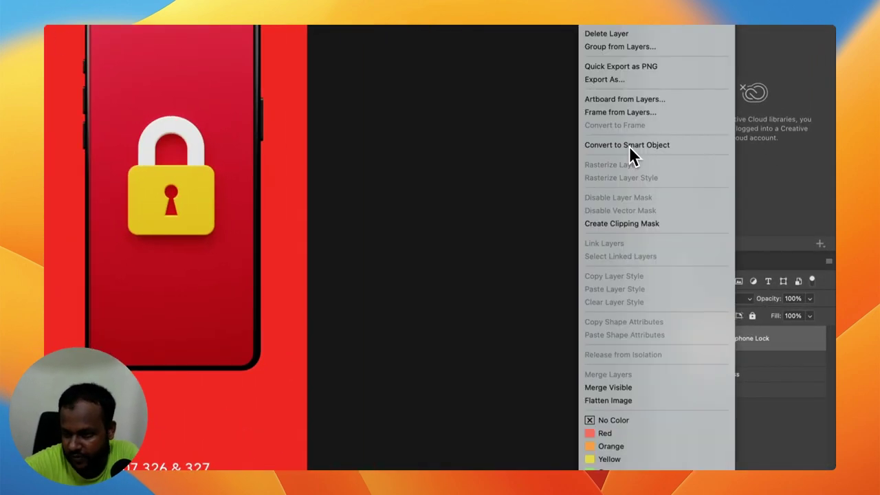
- Convert the Smartphone Lock layer to a smart object and nudge it into place
left_click(629, 146)
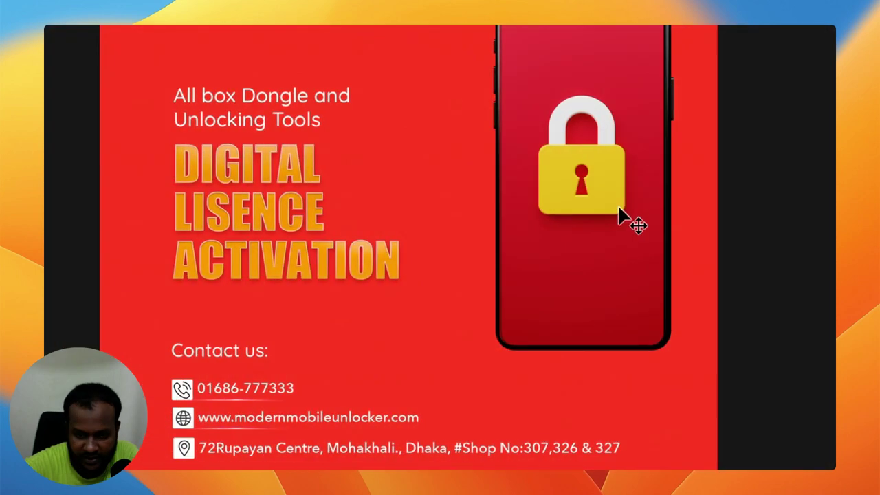
left_click_drag(619, 215, 632, 215)
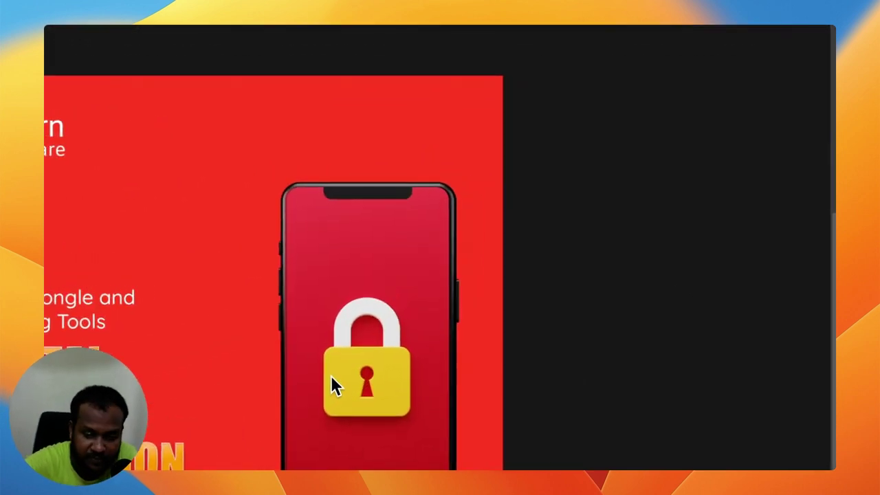
key("super+z")
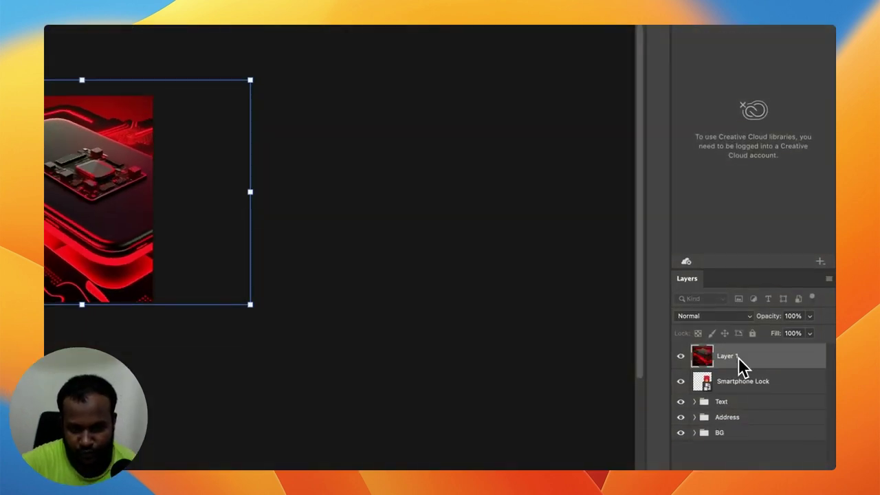
- Scale the Layer 1 circuit-board image down to fit the canvas and shift it left
left_click_drag(250, 80, 232, 92)
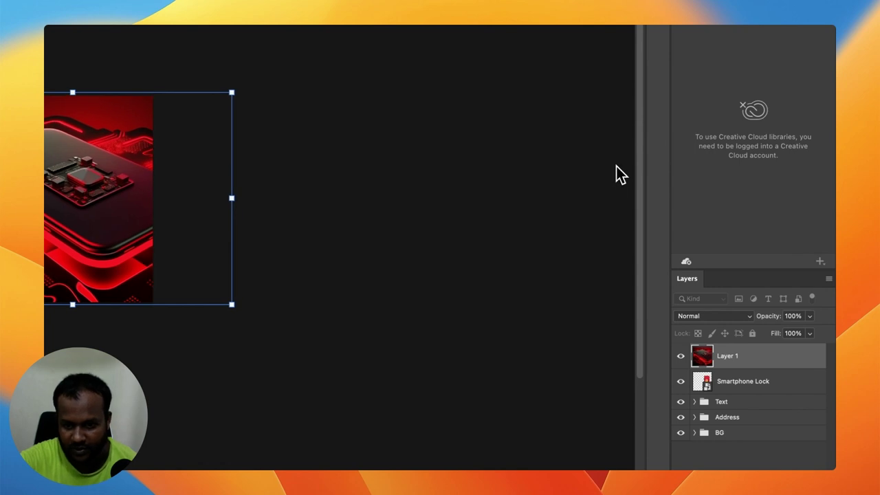
left_click_drag(232, 305, 232, 304)
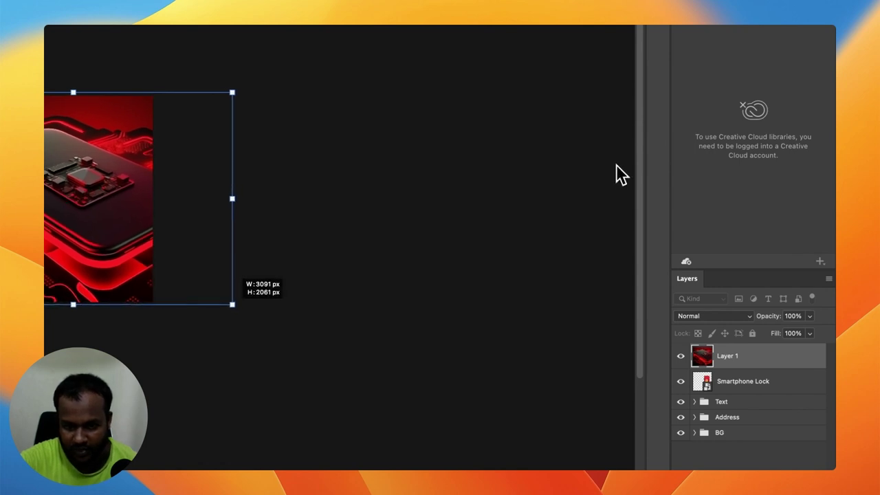
key("Left")
key("Left")
key("Left")
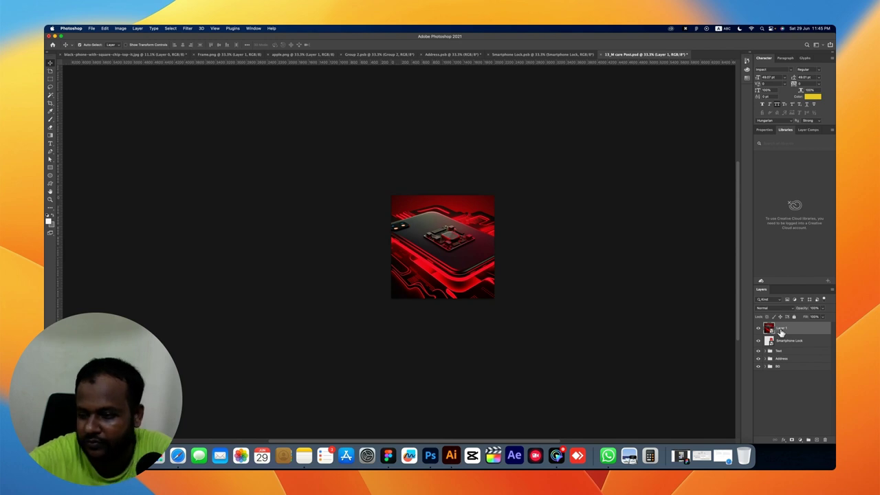
- Move Layer 1 into the BG group, placing it beneath the red BG layer
left_click_drag(778, 359, 772, 368)
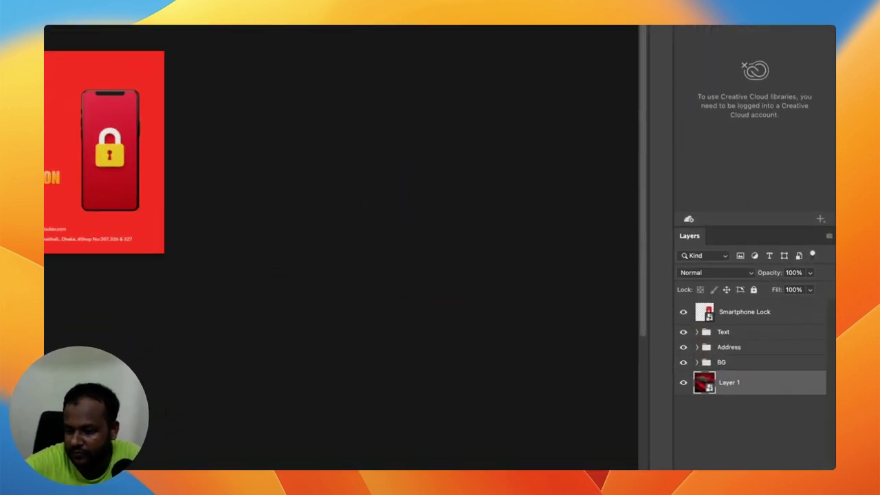
left_click(695, 246)
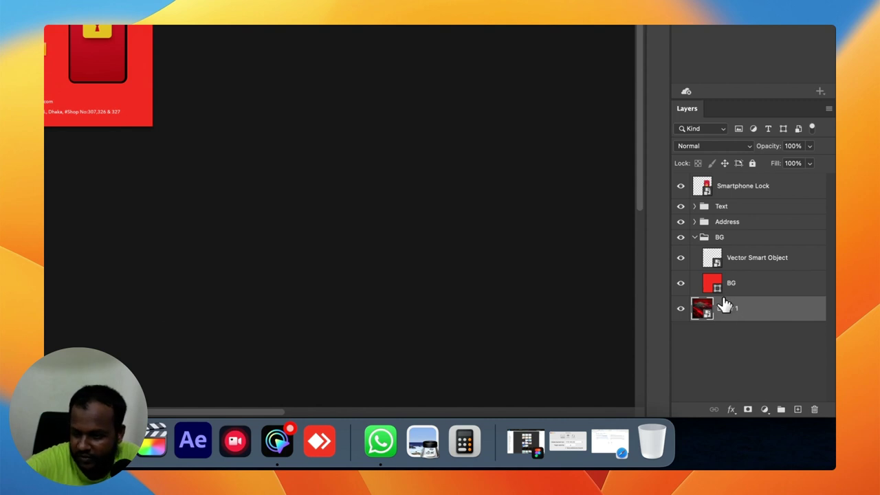
left_click(721, 294)
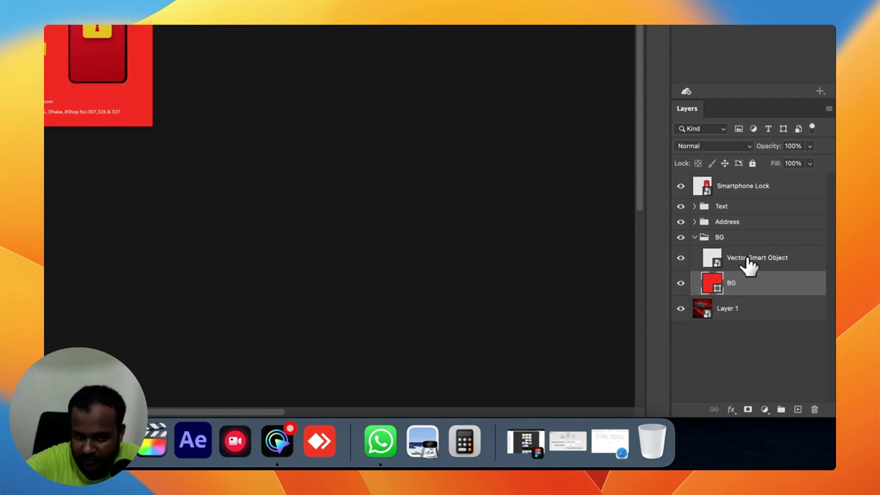
key("alt+[")
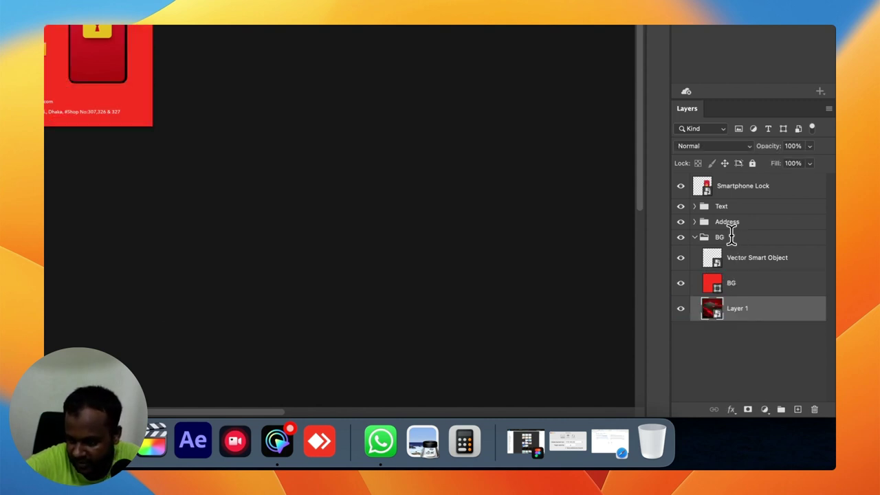
key("alt+]")
key("alt+]")
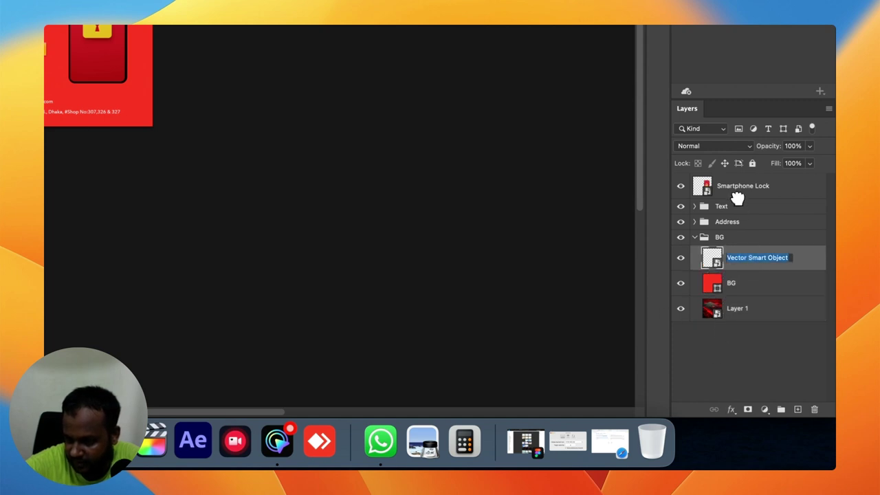
- Pull Vector Smart Object out of the BG group and set BG to Normal at 68% opacity
left_click_drag(755, 262, 729, 362)
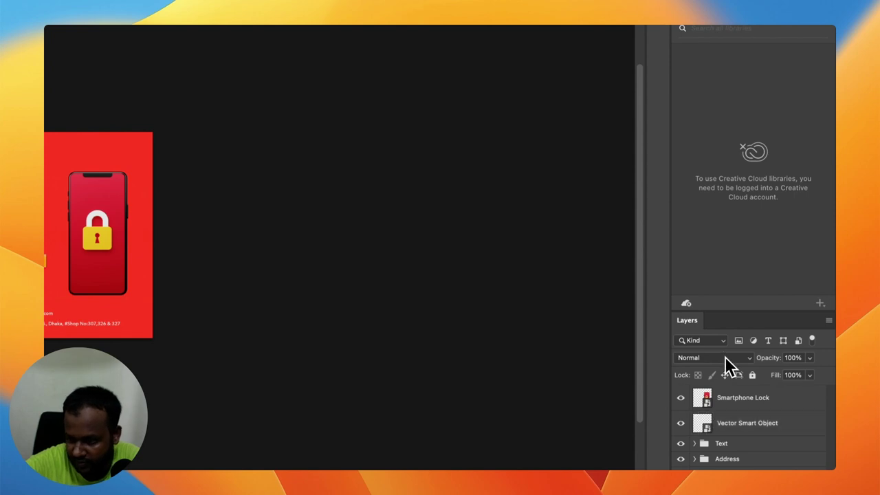
left_click(725, 357)
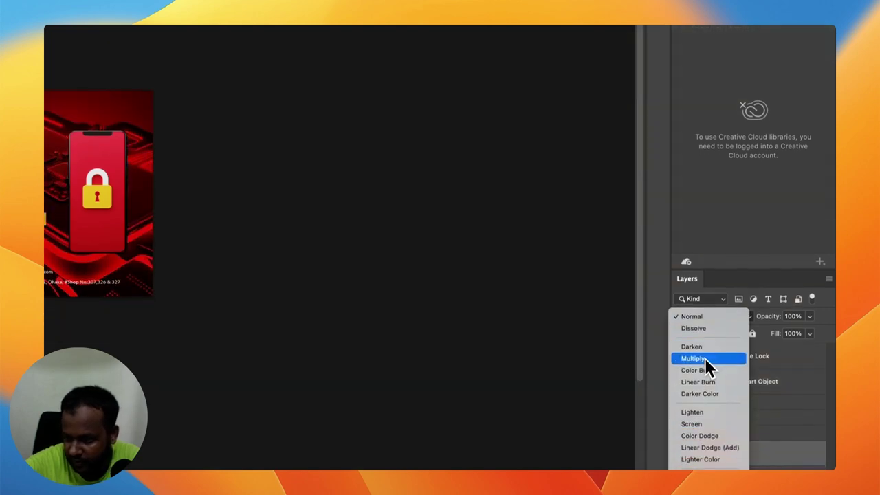
left_click(697, 316)
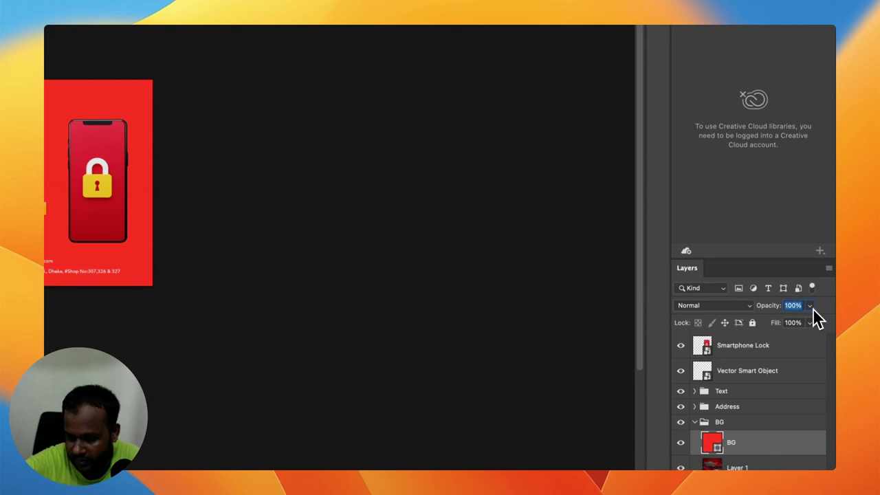
type("68")
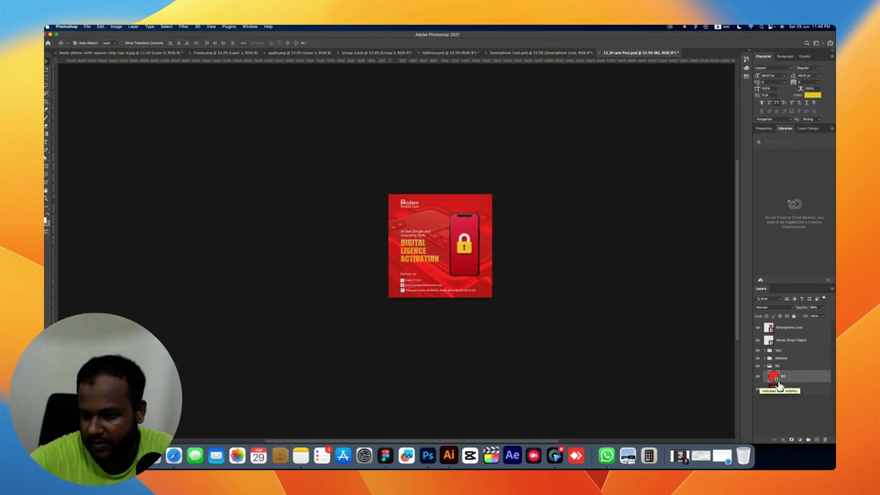
- Change the BG fill layer colour to the darker red #ab0a0a
double_click(775, 377)
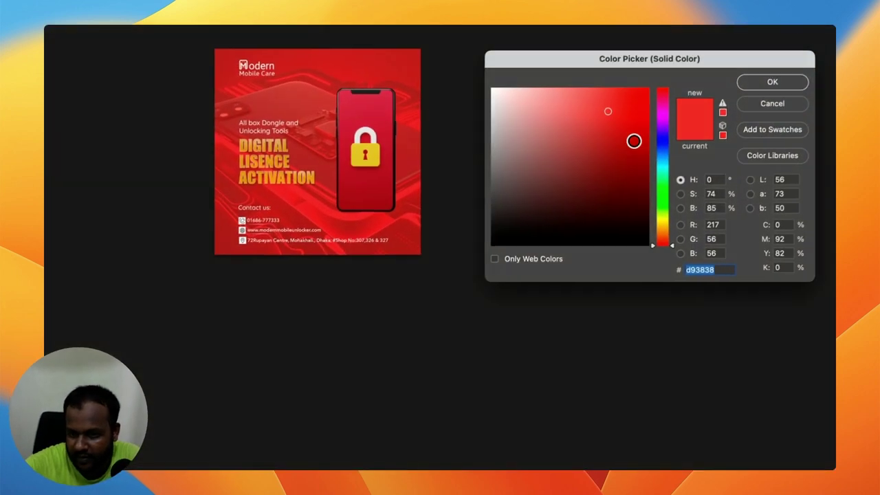
left_click(639, 142)
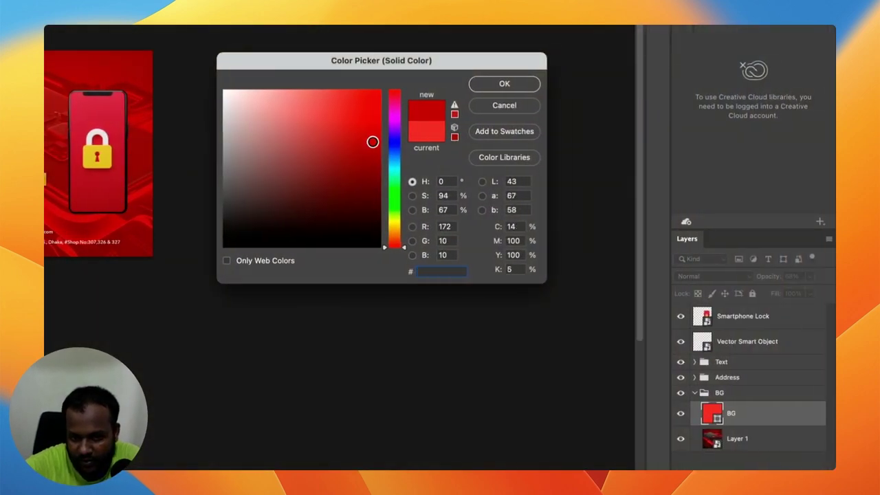
type("ab0a0a")
left_click(504, 83)
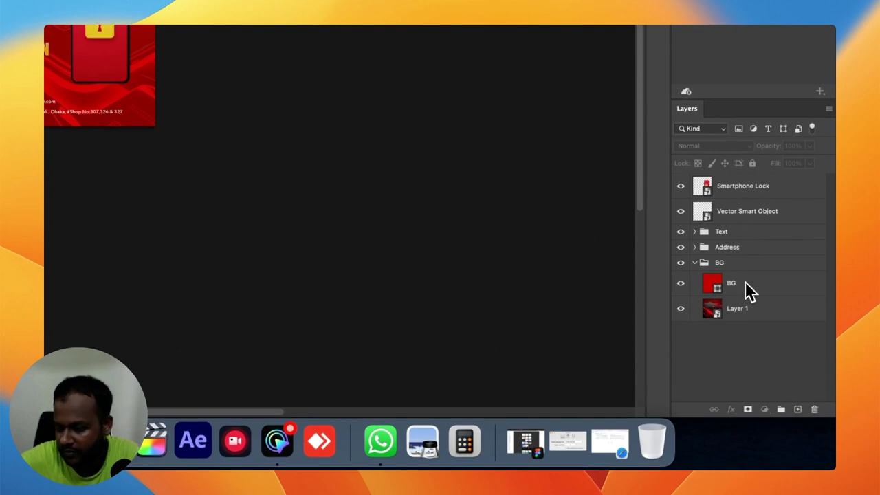
- Open the BG layer style and add a Gradient Overlay instead of a Colour Overlay
left_click(747, 286)
right_click(746, 286)
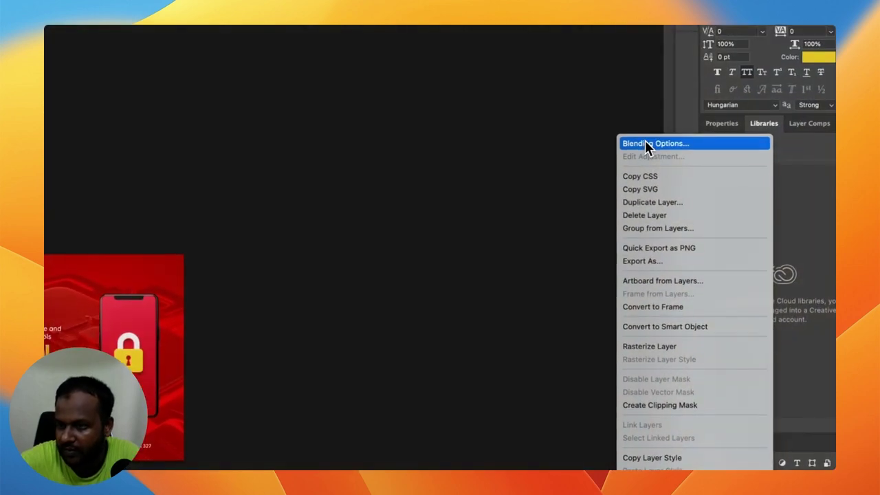
left_click(646, 143)
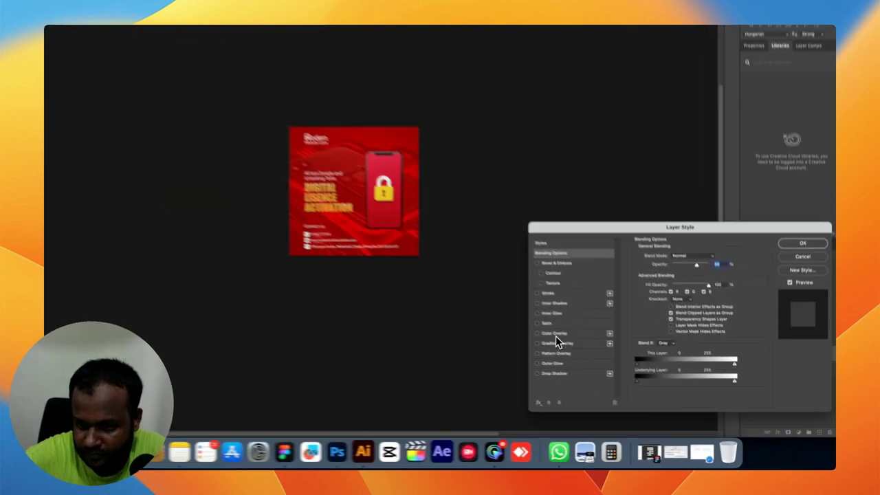
left_click(555, 334)
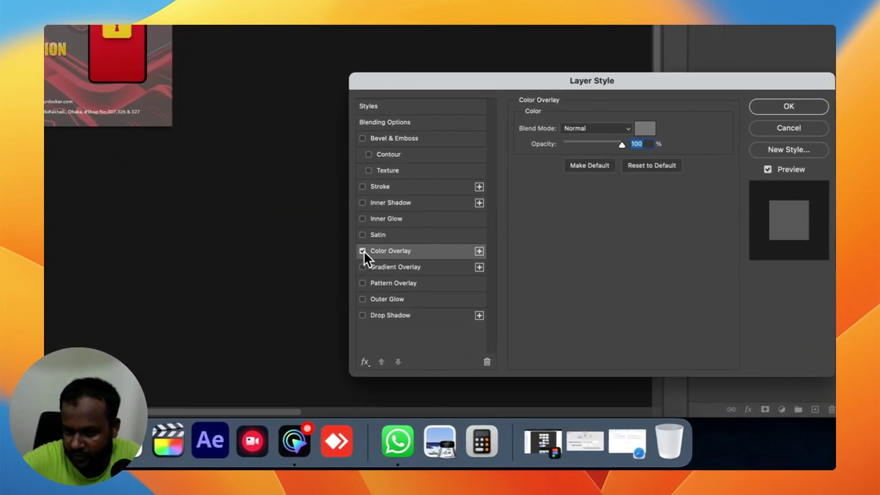
left_click(363, 250)
left_click(389, 268)
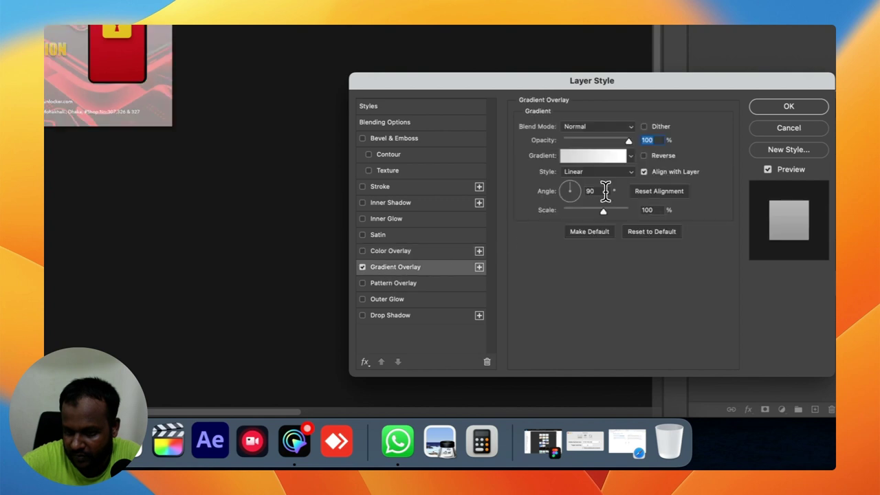
- Try several Reds gradient presets and settle on the orange-to-purple Red_07
left_click(602, 160)
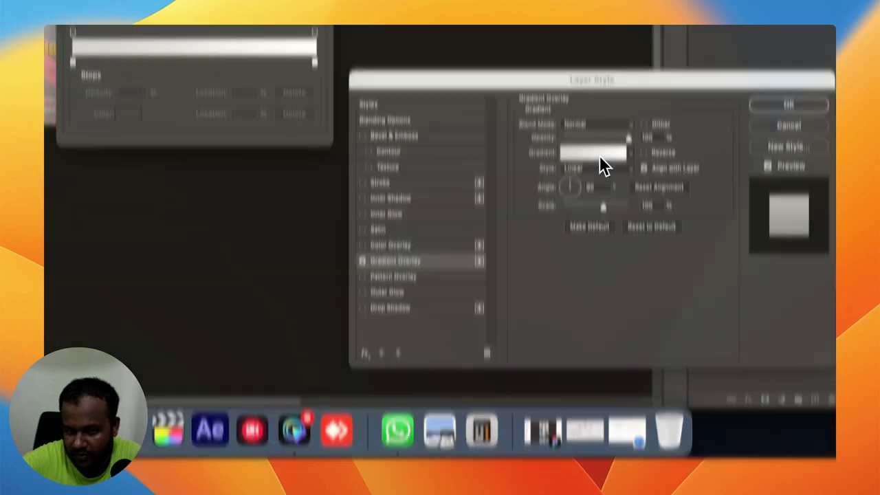
scroll(636, 196, "down", 3)
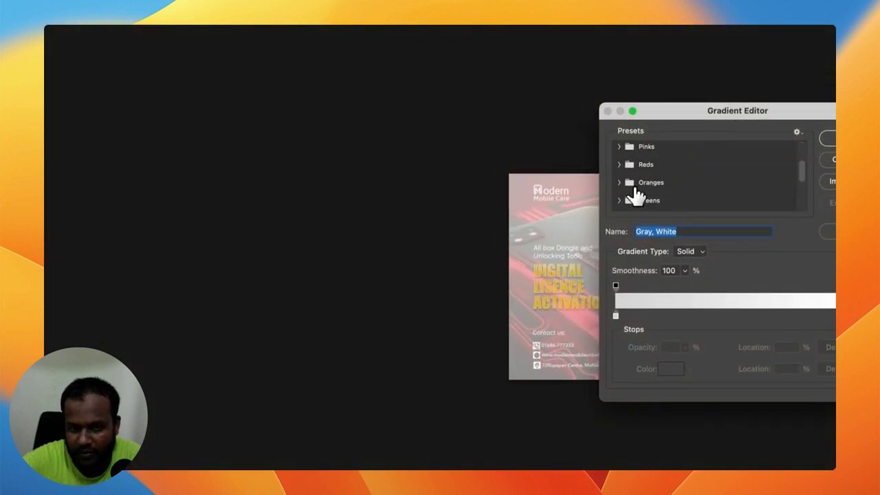
left_click(619, 164)
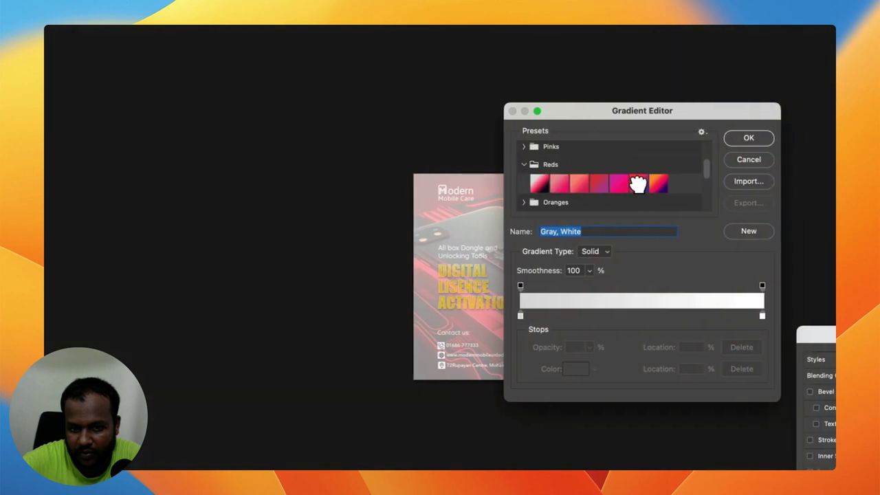
left_click(628, 185)
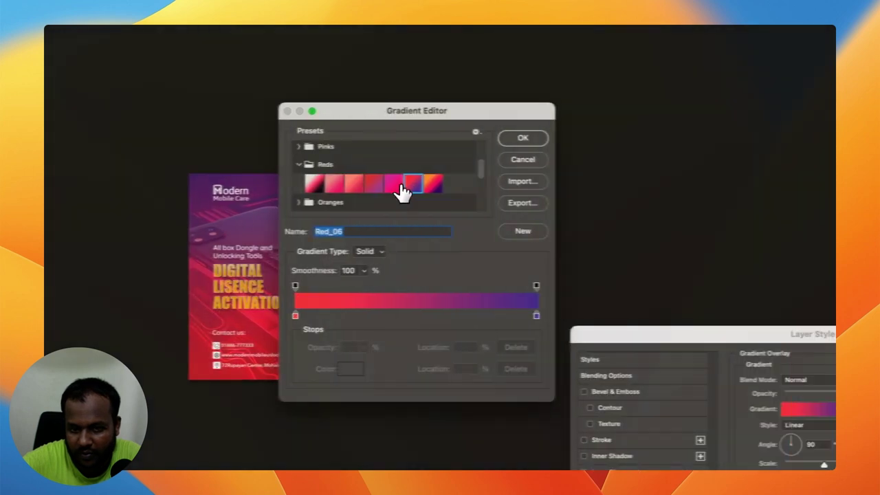
left_click(618, 185)
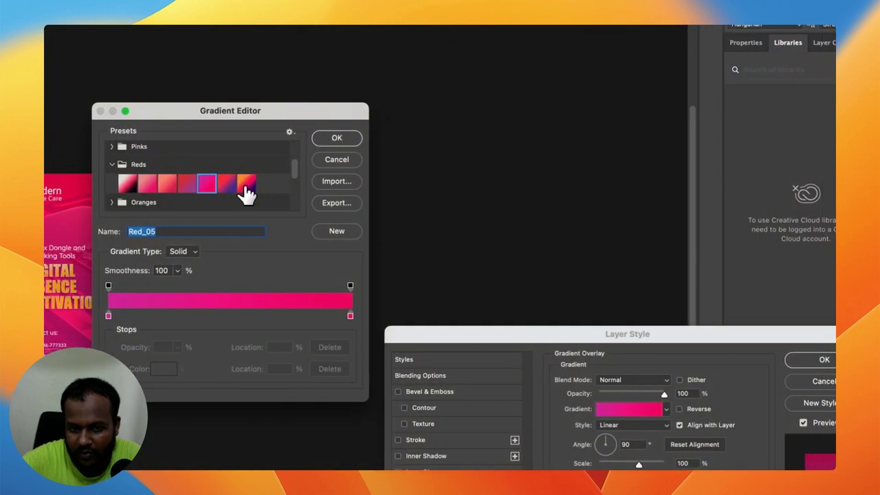
left_click(245, 185)
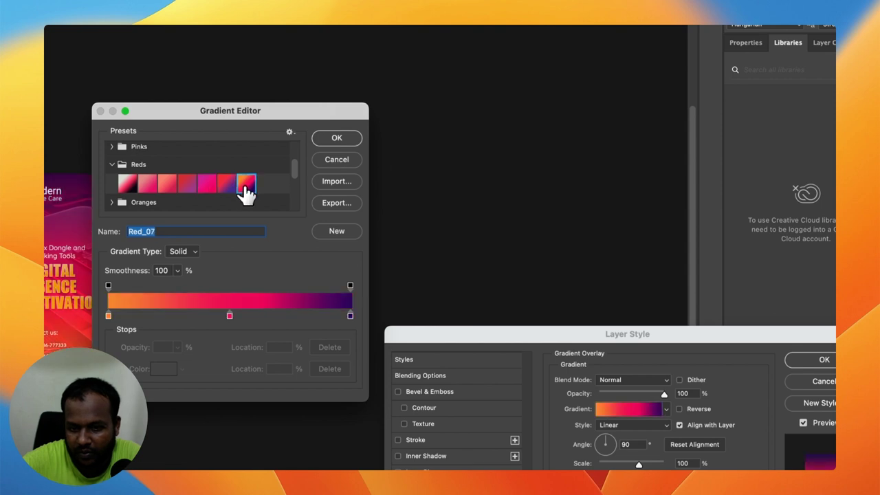
left_click(233, 185)
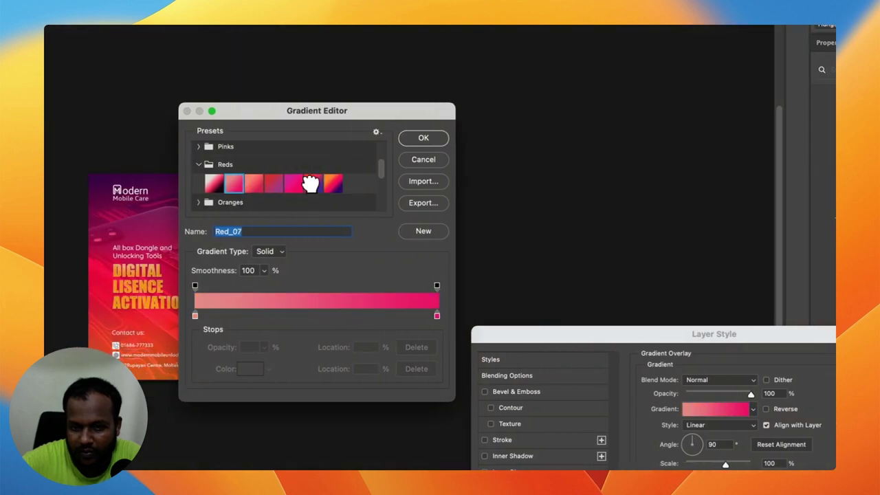
left_click(293, 187)
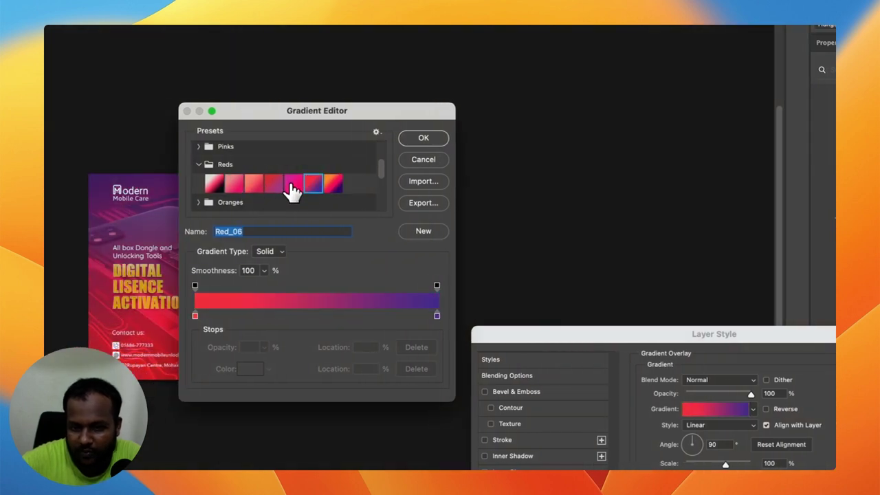
left_click(293, 186)
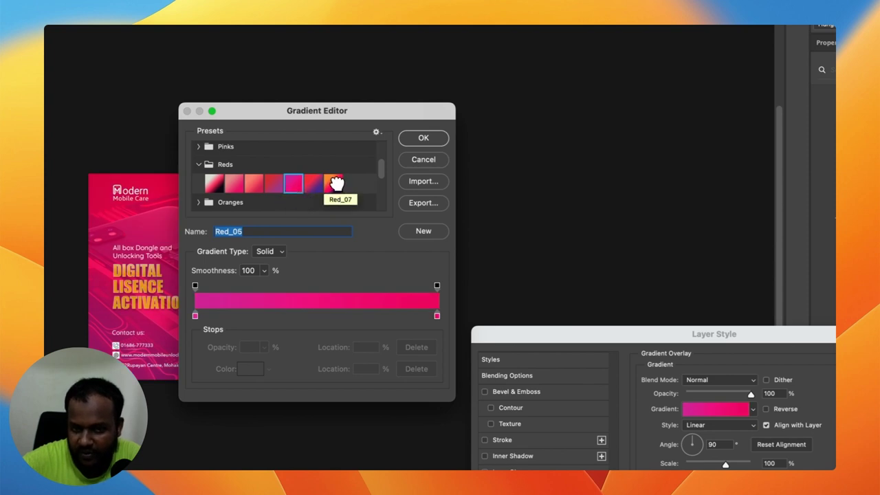
left_click(336, 183)
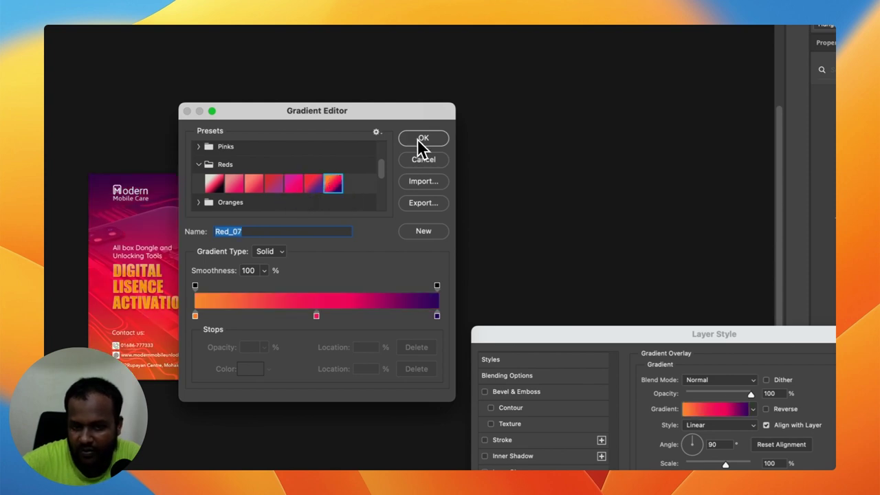
scroll(306, 204, "down", 5)
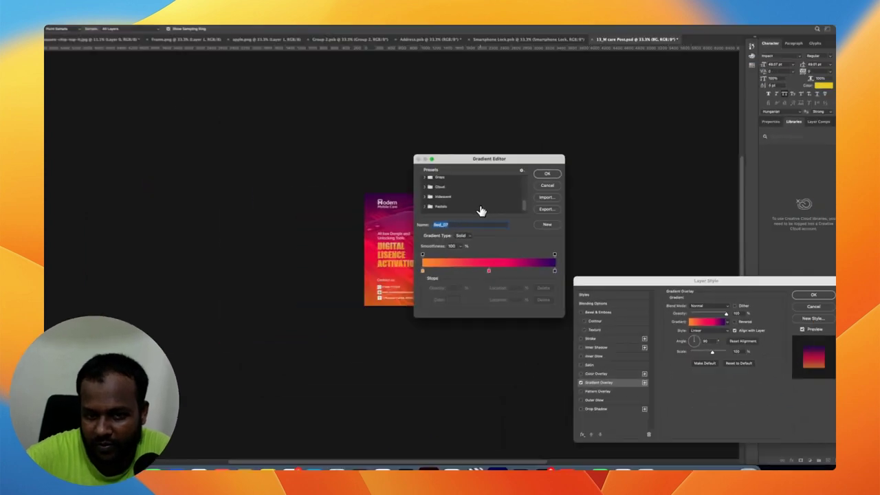
scroll(500, 211, "up", 3)
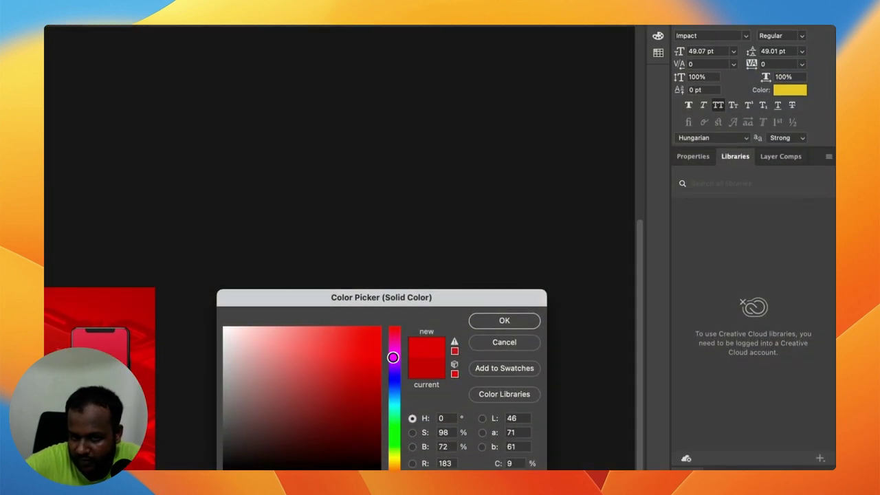
- Confirm the red colour and set the BG layer opacity to 75%
left_click(505, 322)
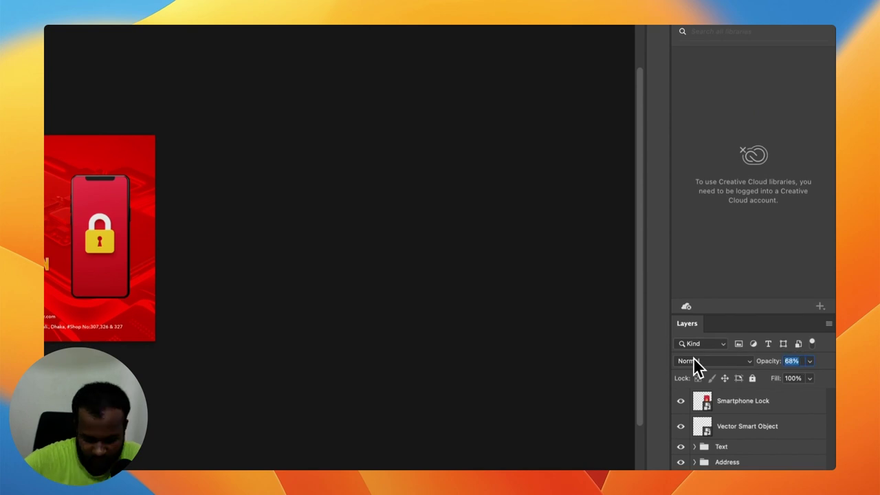
type("7")
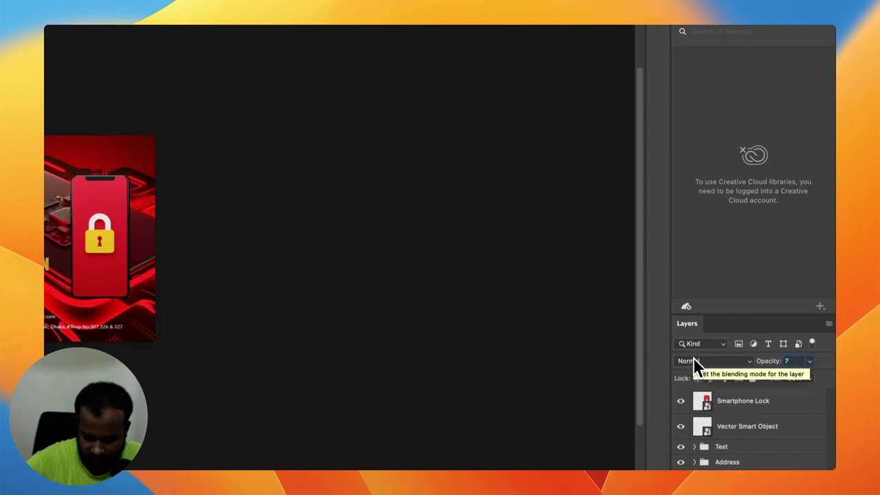
type("5")
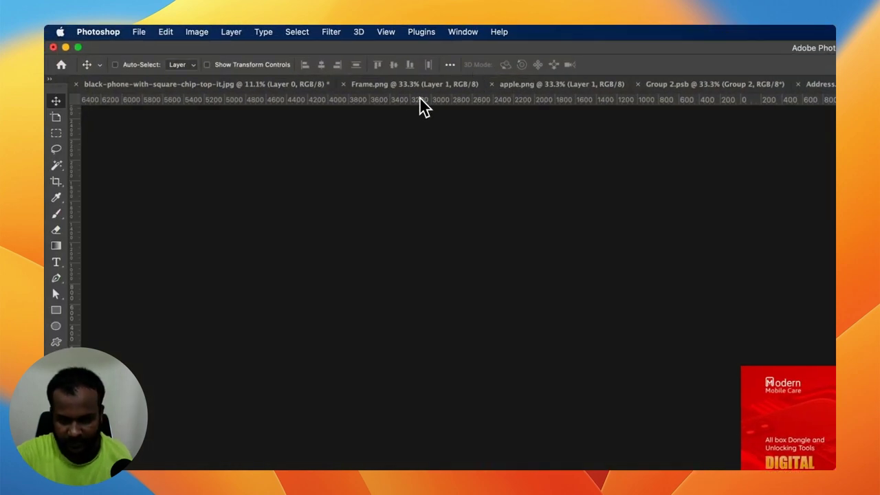
- Bring apple.png into the poster, shrink it to a small icon, and place it below the Modern logo
key("super+equal")
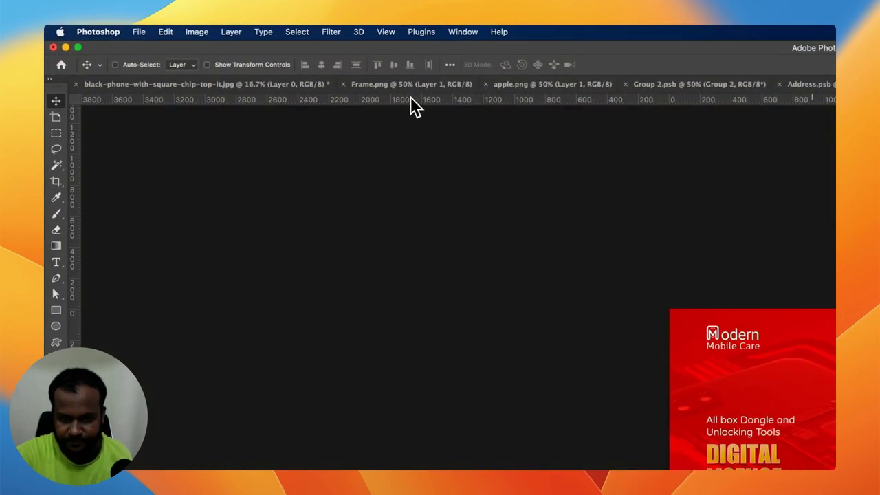
key("super+equal")
scroll(406, 99, "down", 3)
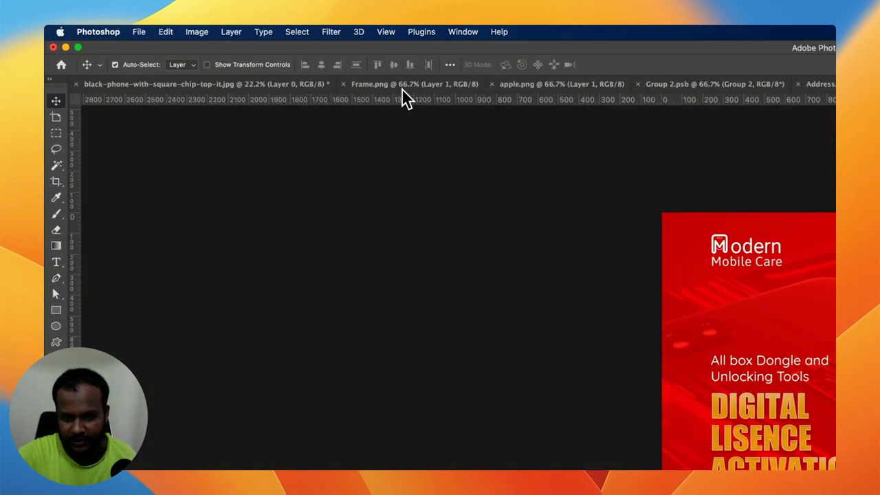
scroll(406, 100, "right", 2)
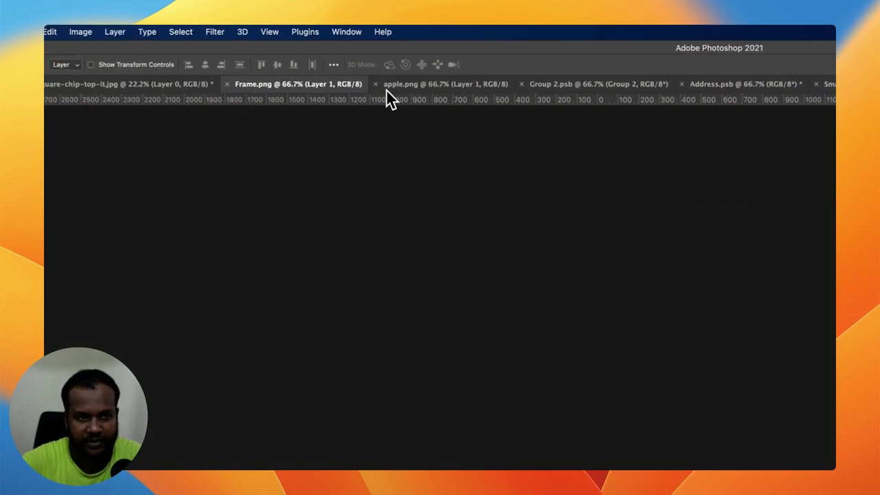
left_click_drag(406, 85, 602, 364)
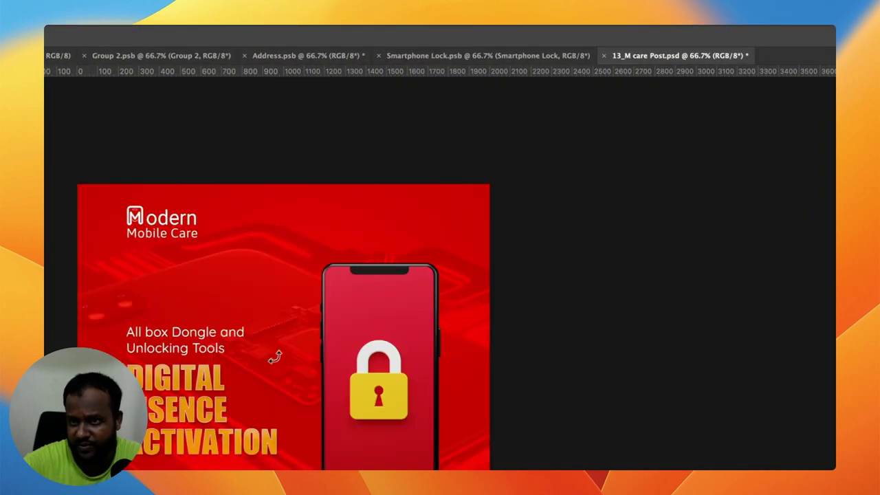
left_click_drag(335, 351, 260, 317)
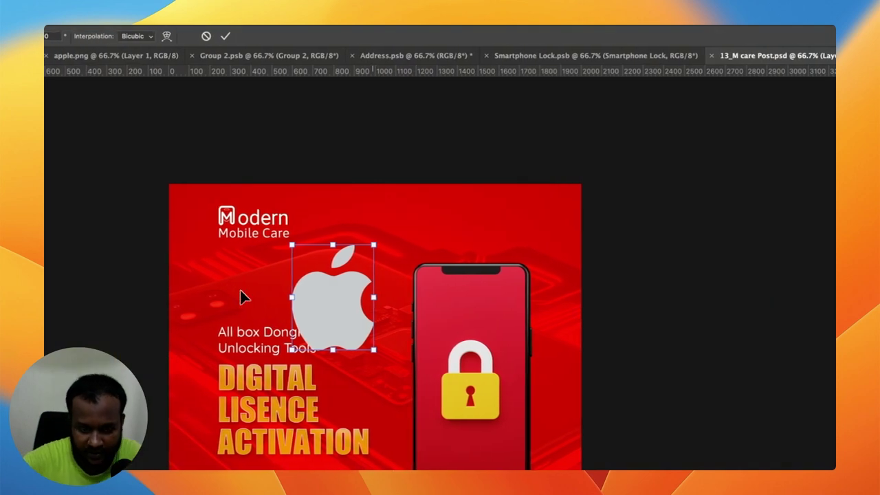
left_click_drag(373, 349, 330, 299)
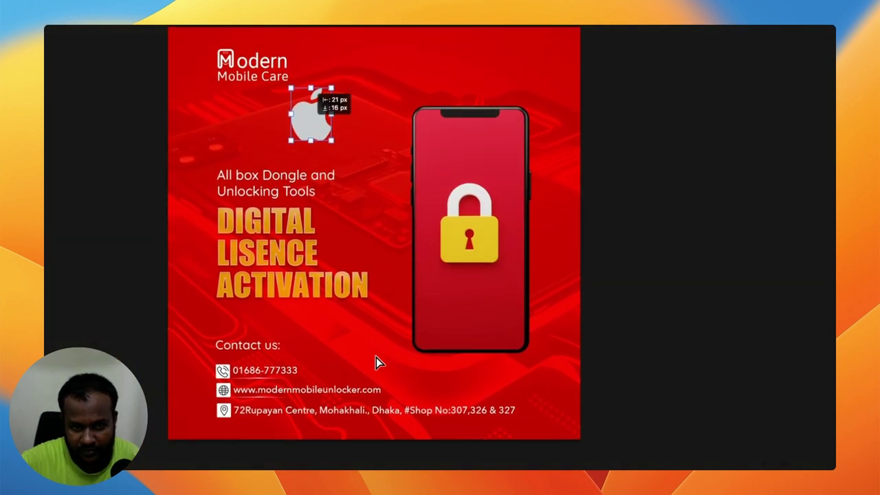
left_click_drag(310, 149, 243, 167)
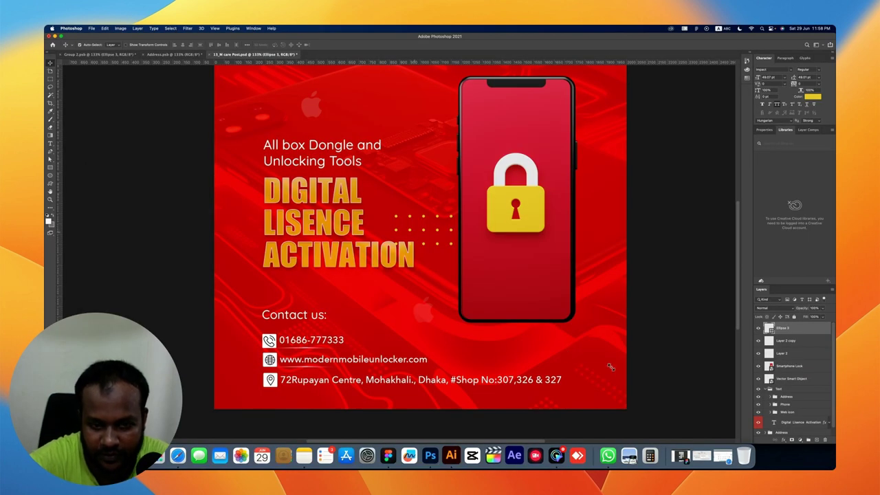
- Resize the dot grid to about 275 × 144 px at the lower right, then view Group 2.psb
left_click_drag(421, 227, 586, 349)
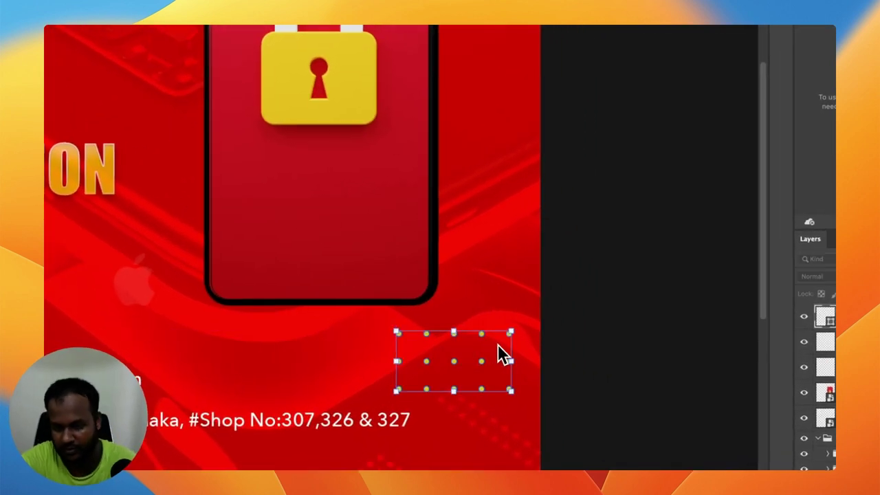
left_click_drag(499, 352, 505, 357)
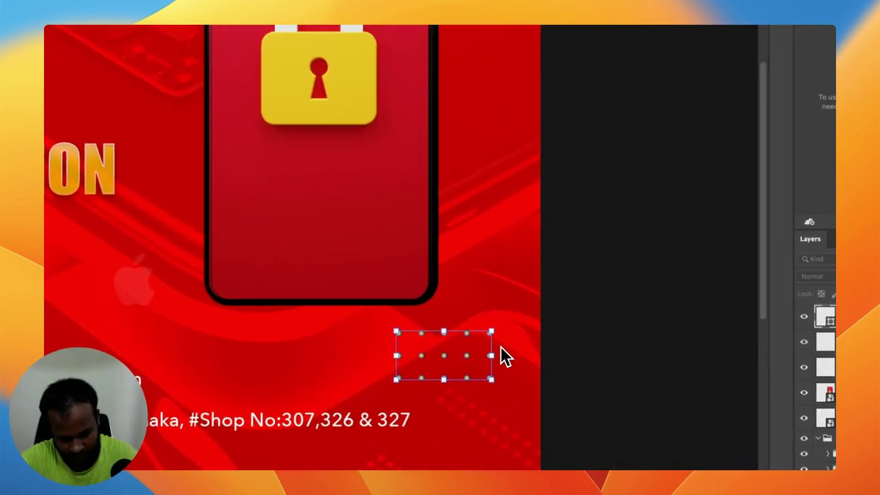
left_click_drag(502, 356, 504, 360)
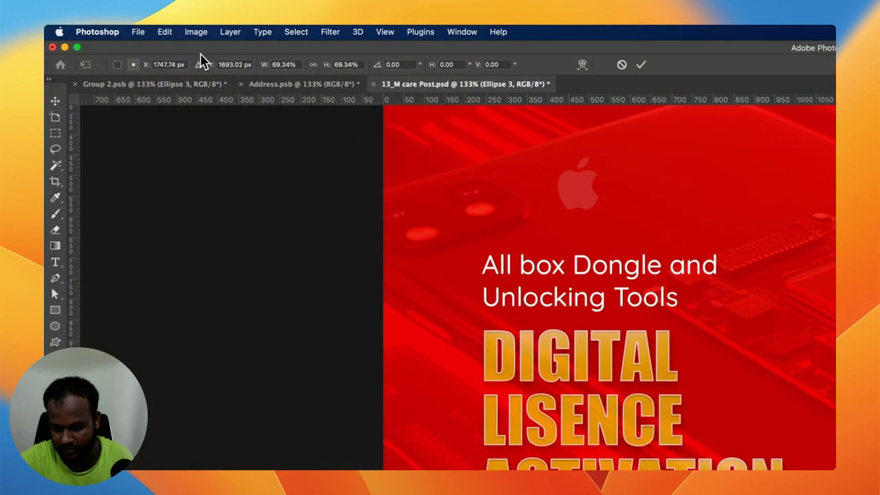
left_click_drag(292, 103, 278, 100)
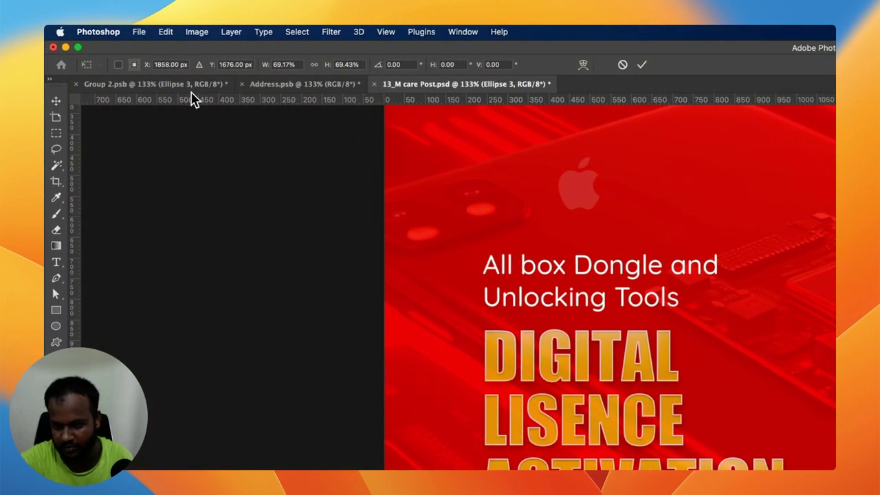
key("Return")
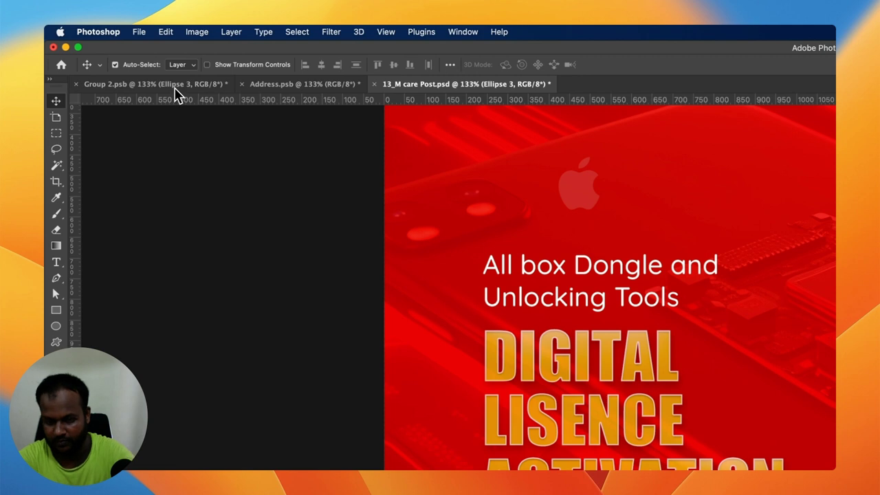
key("ctrl+alt+a")
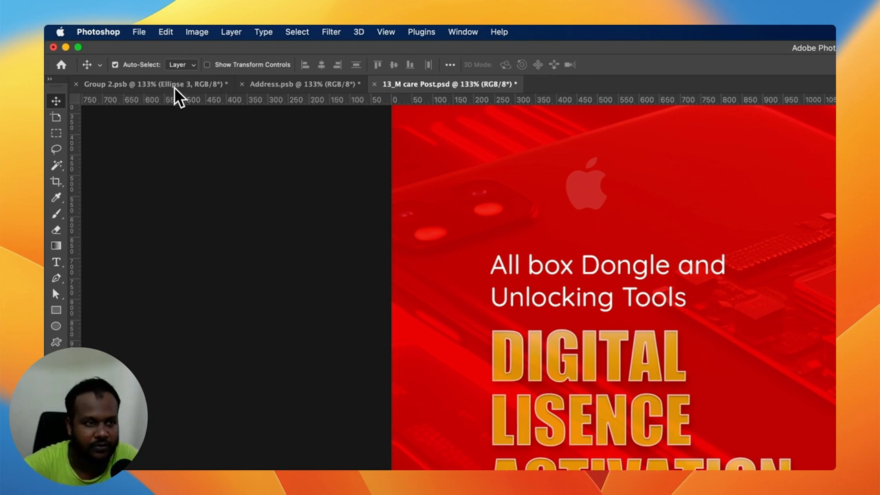
left_click(174, 87)
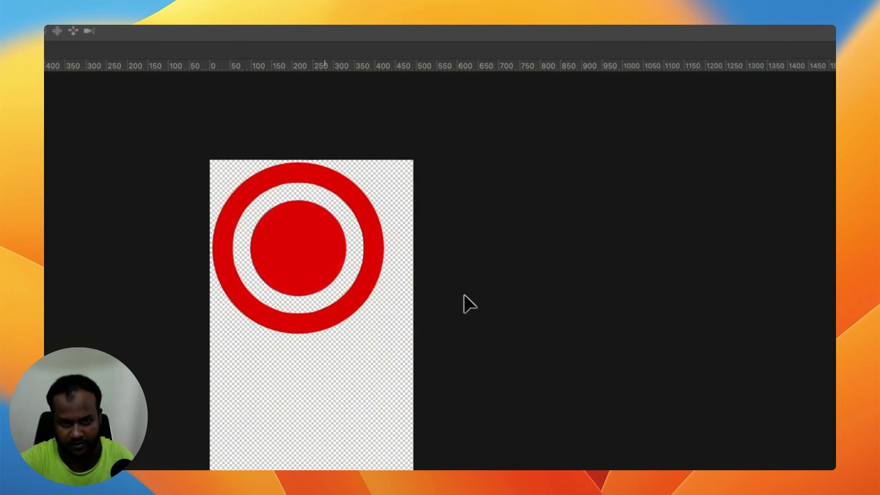
- Ungroup the circles into separate ellipse layers and apply a transform to the ring
scroll(464, 303, "up", 5)
scroll(467, 324, "up", 2)
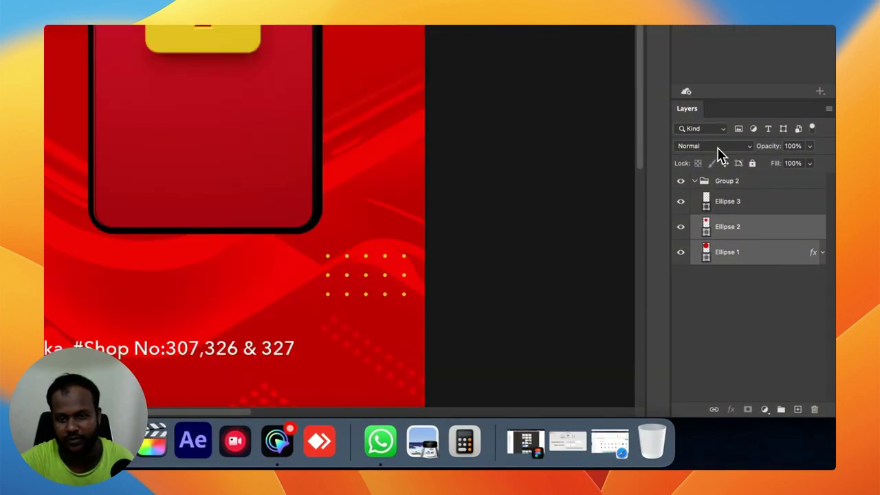
key("ctrl+shift+g")
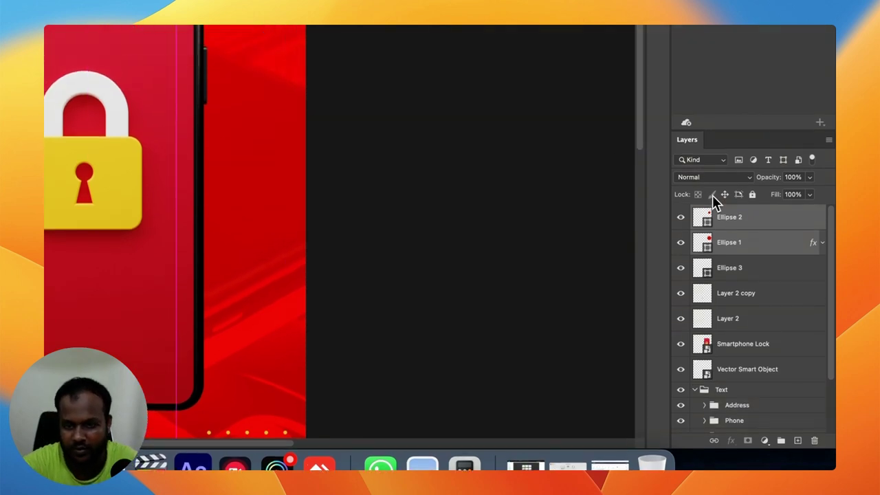
key("ctrl+t")
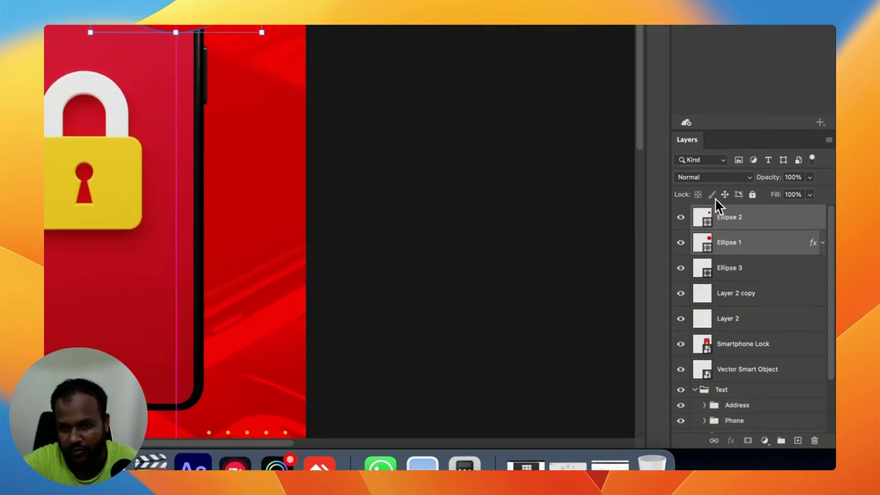
key("Return")
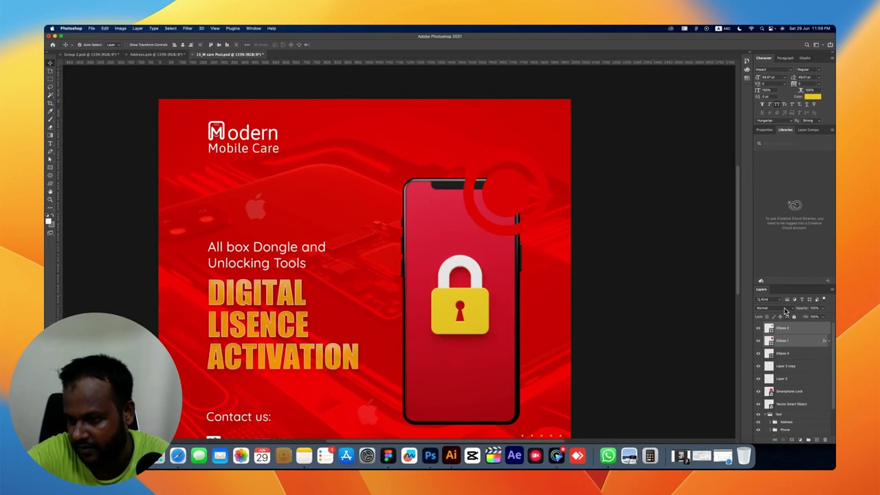
- Set Ellipse 1 to Multiply, nudge it right, and drop its fill to 0%
left_click(785, 308)
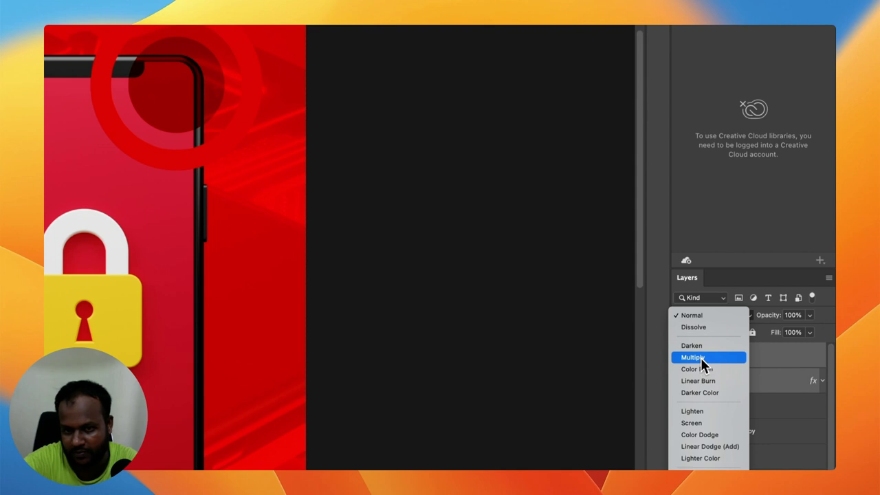
left_click(700, 358)
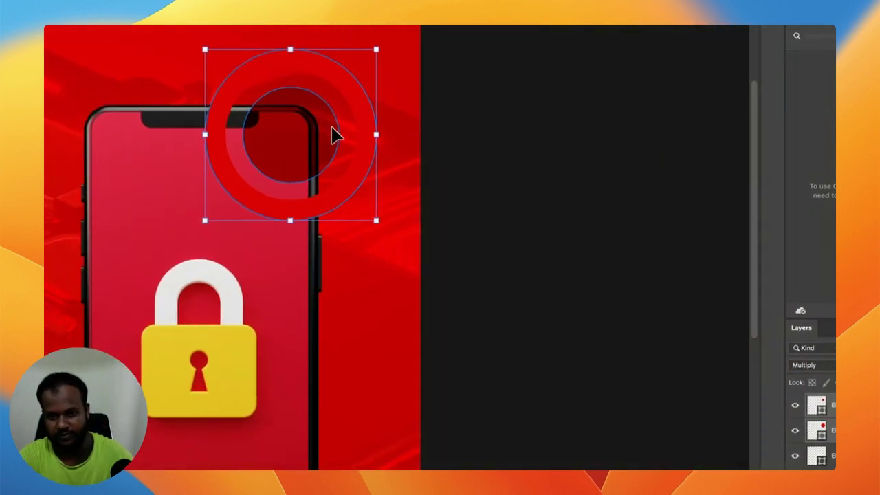
key("shift+Right")
key("shift+Right")
key("shift+Right")
key("shift+Right")
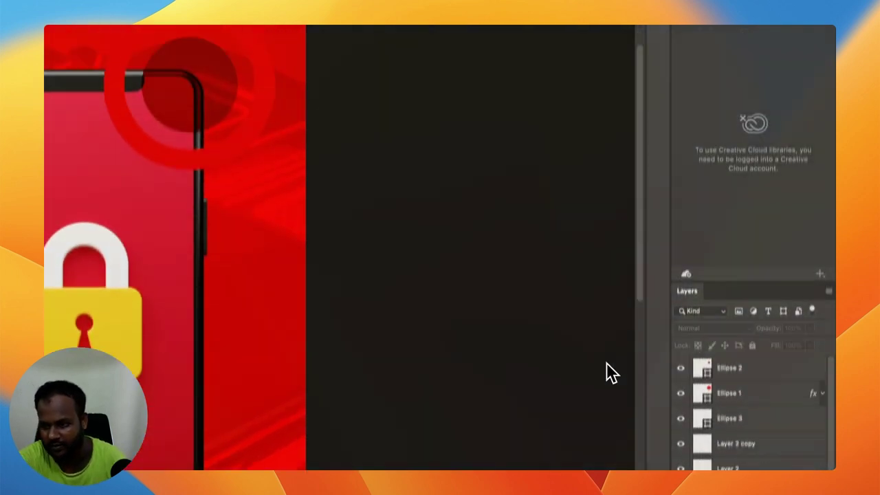
key("shift+0")
key("shift+0")
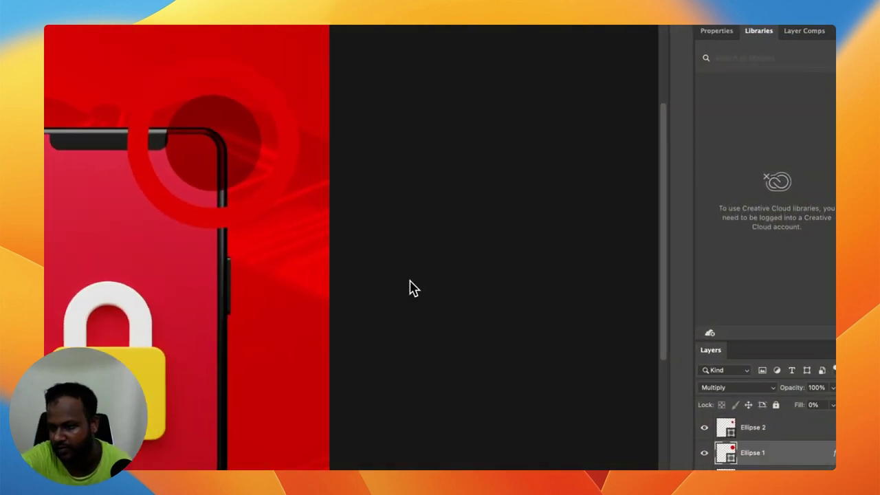
- Change the Ellipse 1 colour to dark red 880000 in the Color Picker
type("880000")
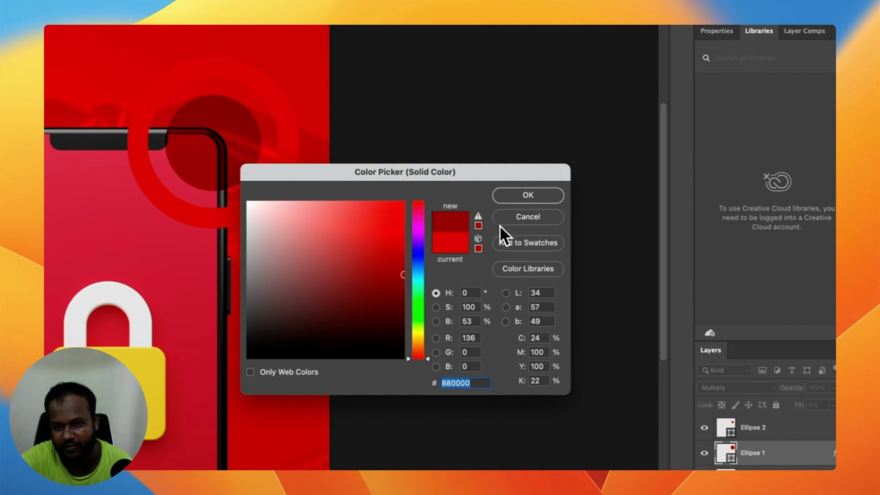
type("7e0000")
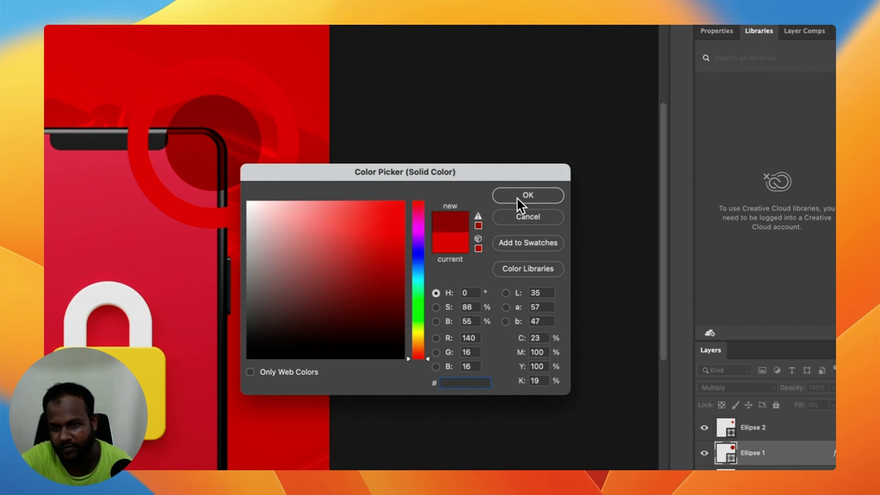
left_click(498, 197)
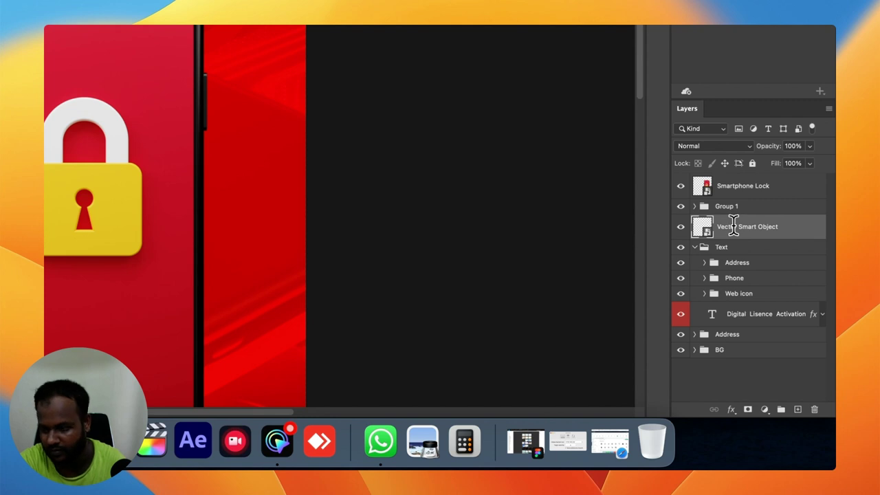
- Group the Vector Smart Object as logo, collapse it, and rename Group 1 to Shape Icons
key("super+g")
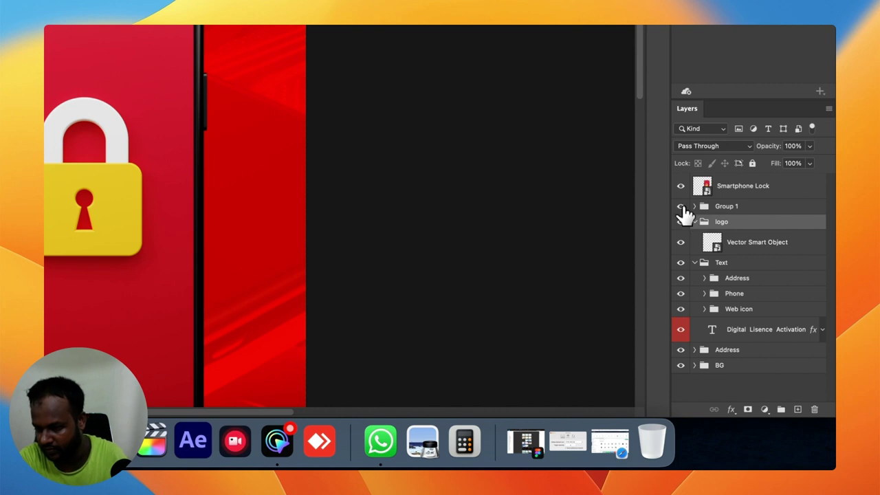
left_click(695, 222)
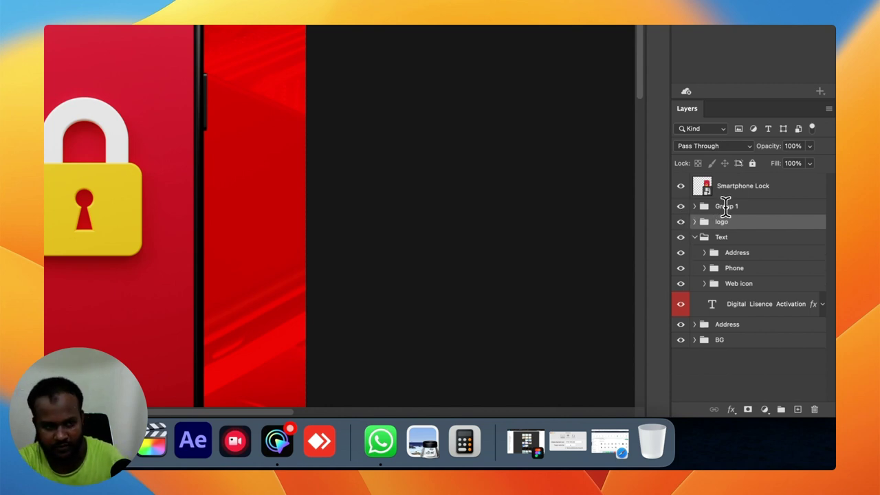
double_click(727, 206)
type("Shape Ico")
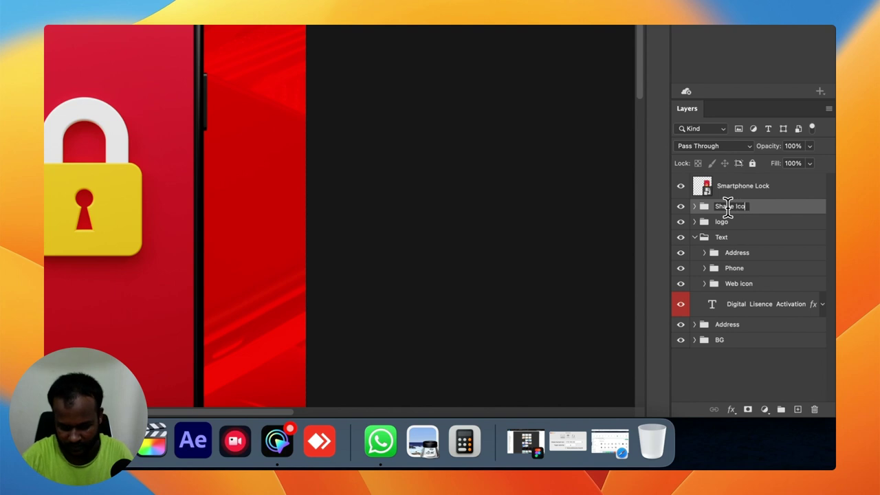
type("ns")
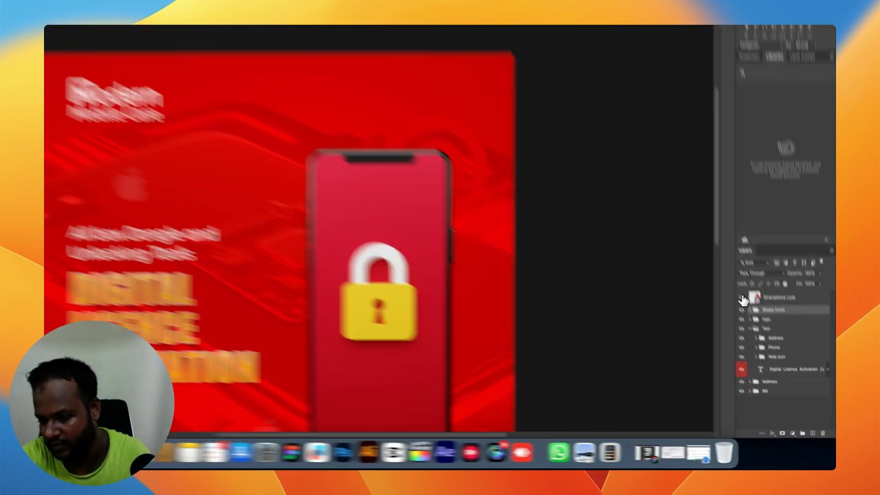
- Rename the Smartphone Lock layer to Images
left_click(744, 297)
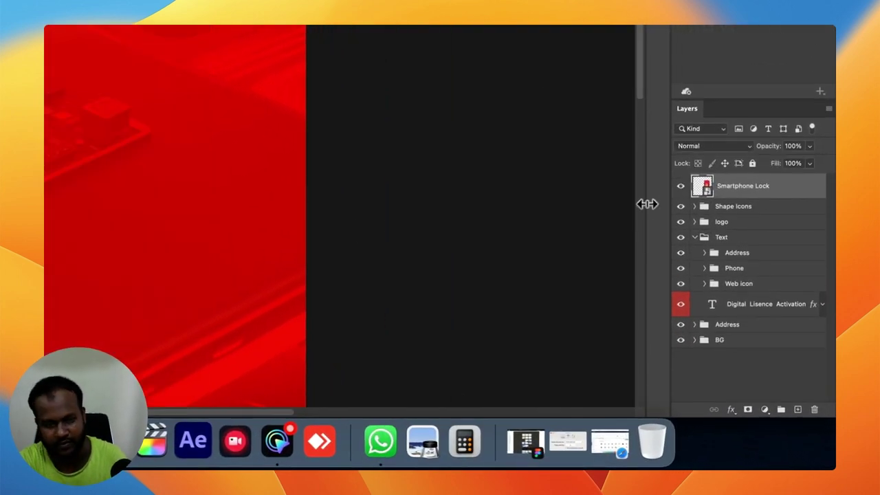
scroll(751, 172, "down", 5)
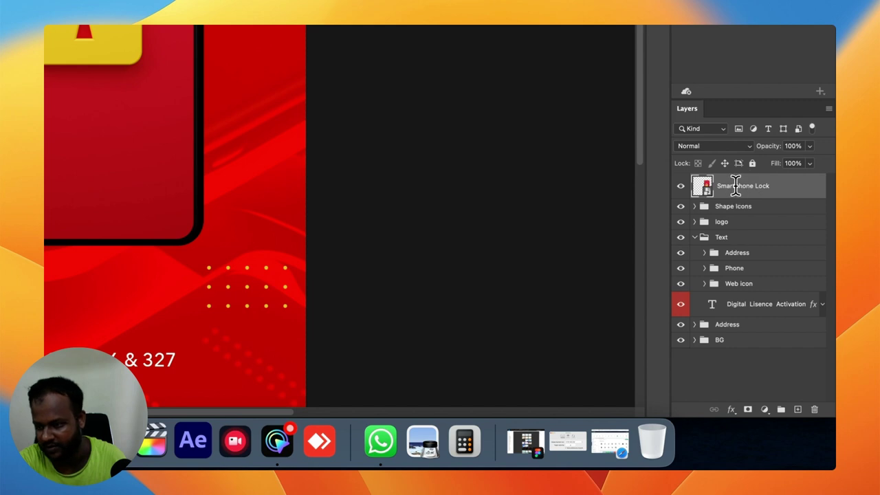
double_click(736, 186)
type("Images")
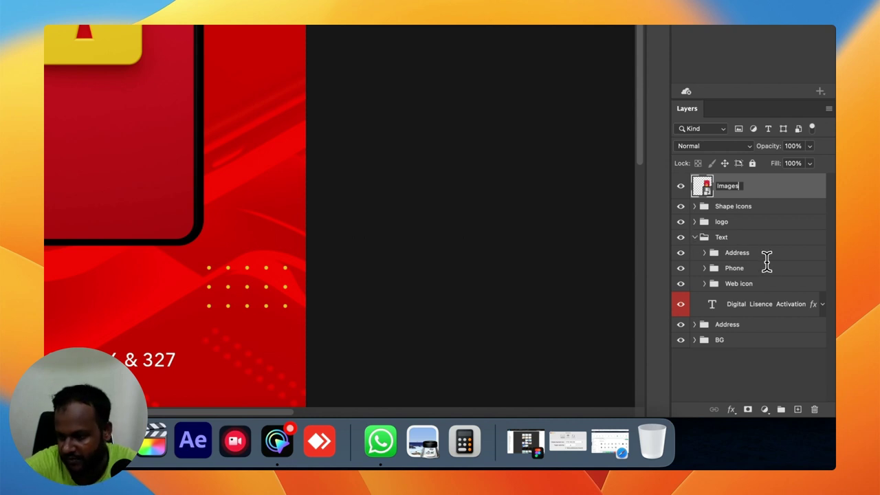
key("Return")
left_click(694, 237)
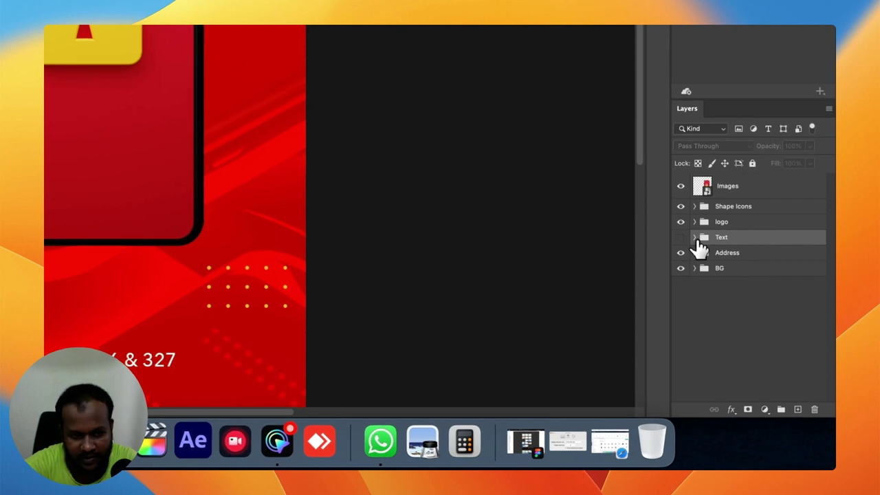
- Move Digital Lisence Activation to the top of the Text group and collapse the Address sub-group
left_click(682, 238)
key("super+comma")
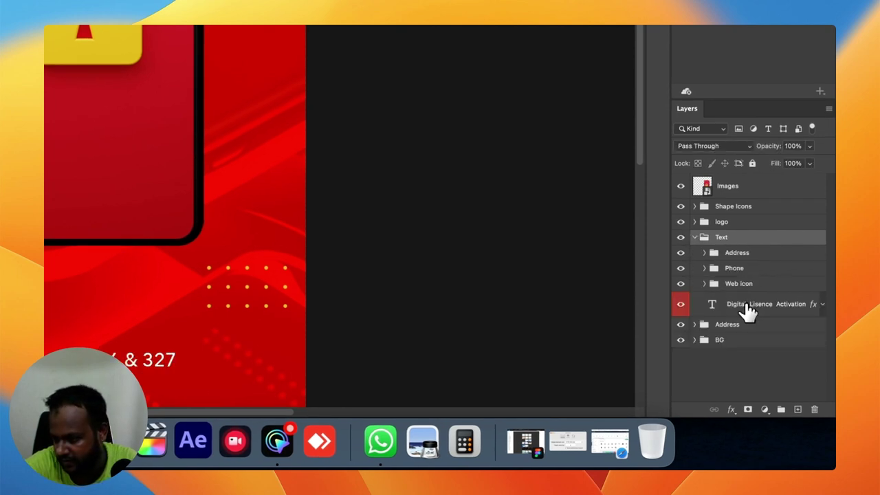
left_click(749, 306)
left_click_drag(729, 303, 680, 285)
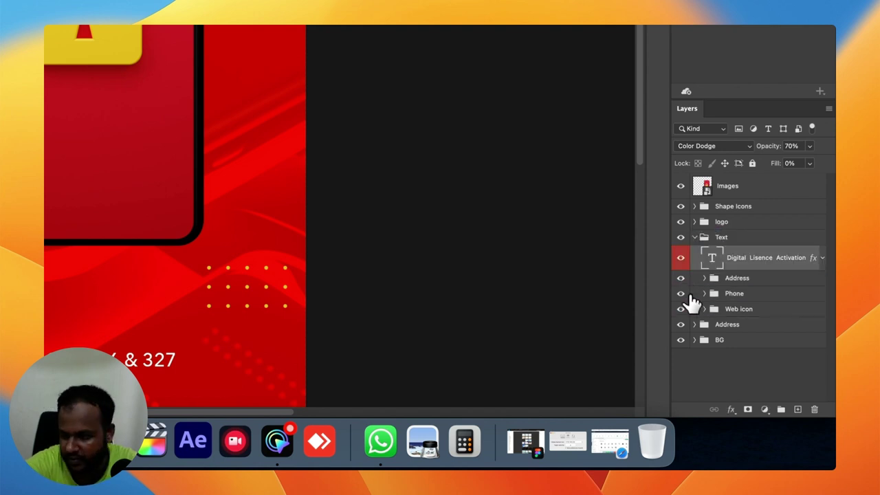
left_click(680, 294)
left_click(681, 277)
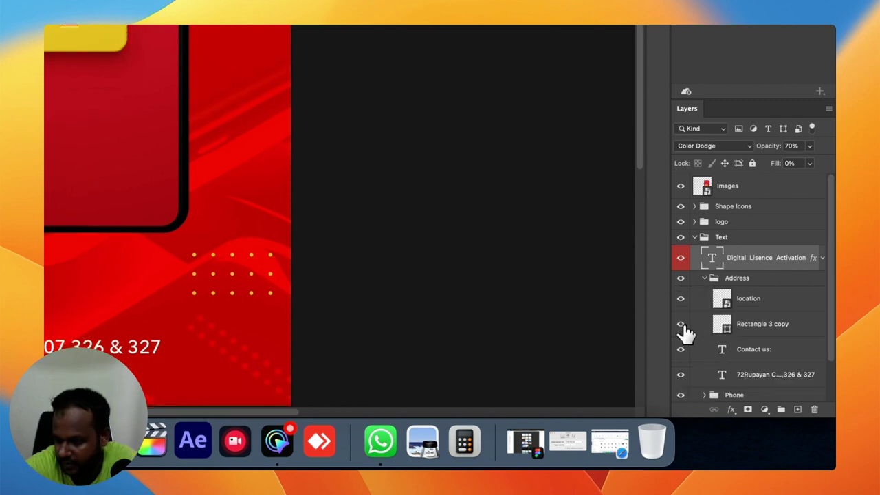
key("alt+bracketleft")
key("alt+bracketleft")
scroll(686, 332, "down", 2)
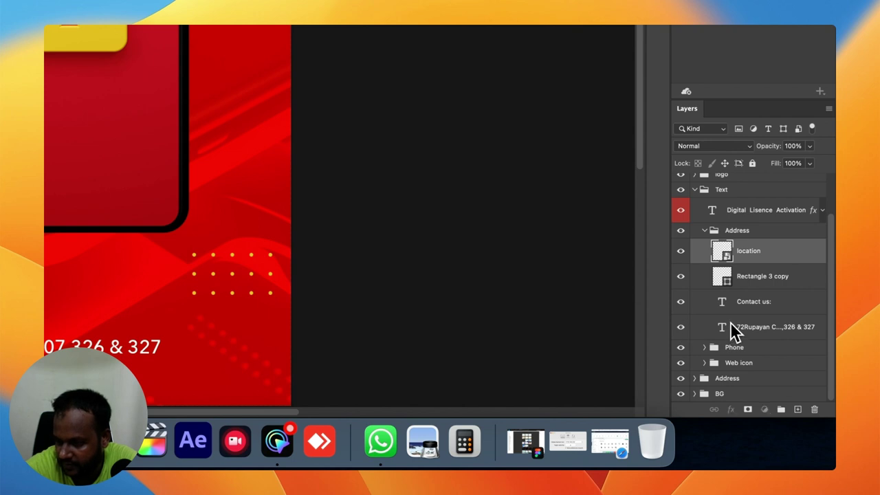
key("alt+bracketright")
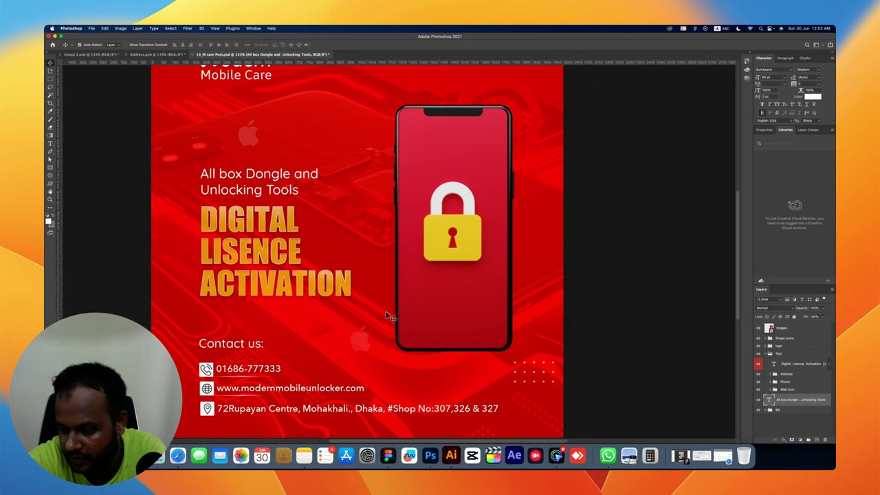
- Move the All box Dongle line up under the headline, then deselect all layers
key("super+bracketright")
key("super+bracketright")
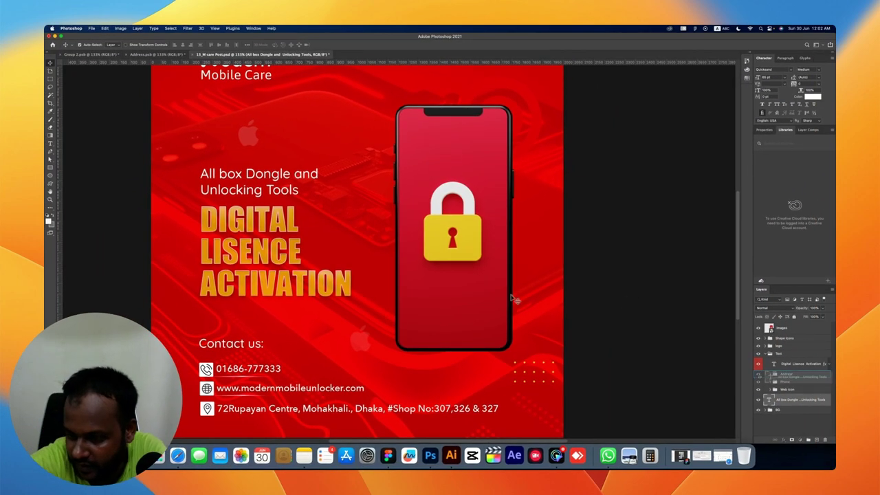
key("super+bracketright")
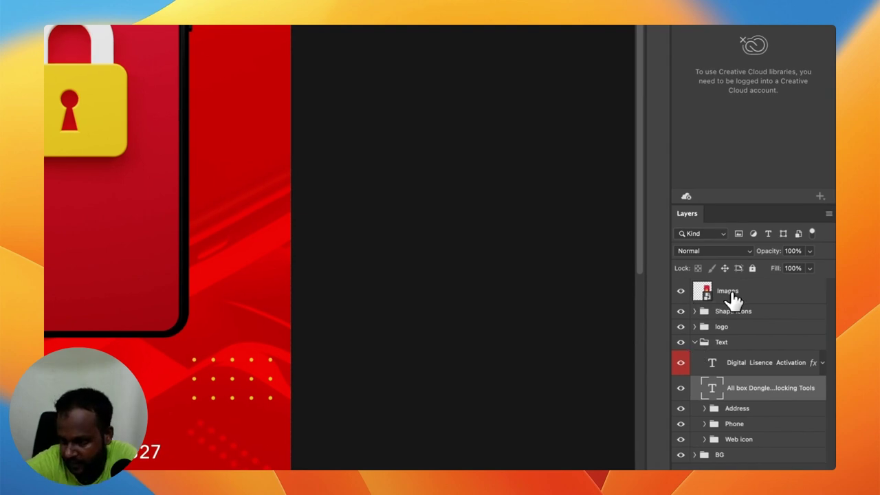
key("alt+bracketleft")
key("alt+comma")
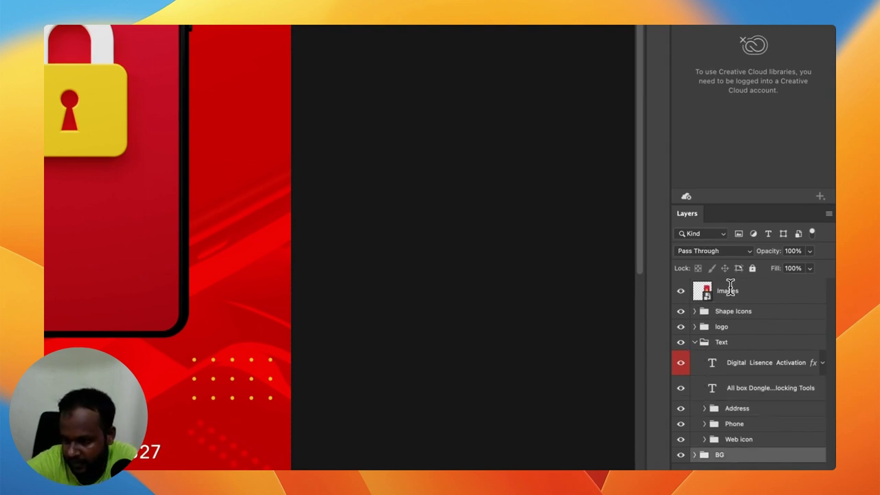
key("super+comma")
key("super+comma")
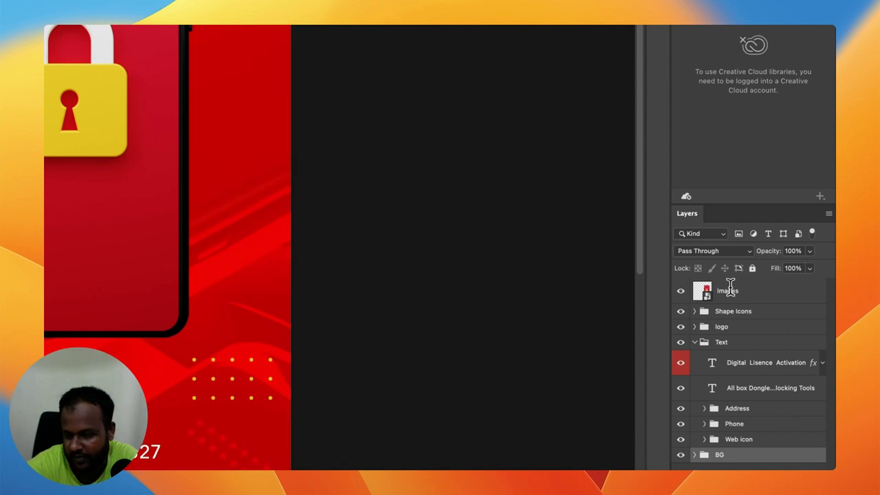
key("Escape")
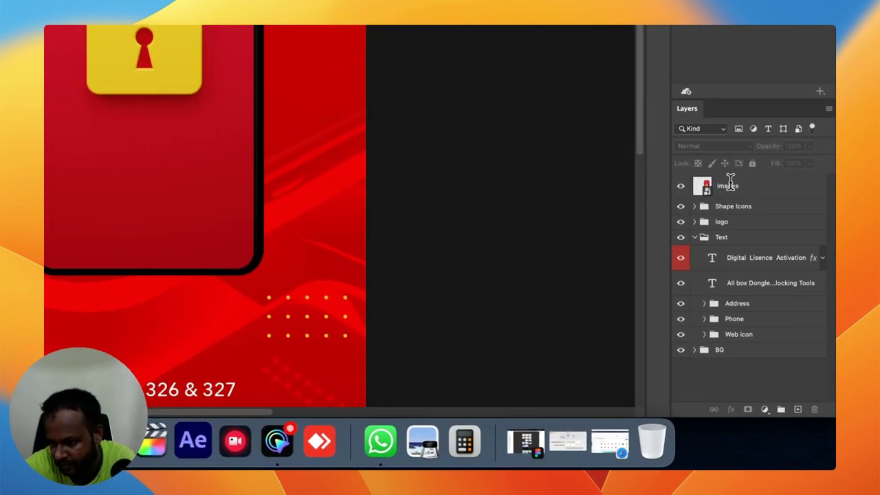
- Put the Images layer into its own new group named Images
left_click(730, 183)
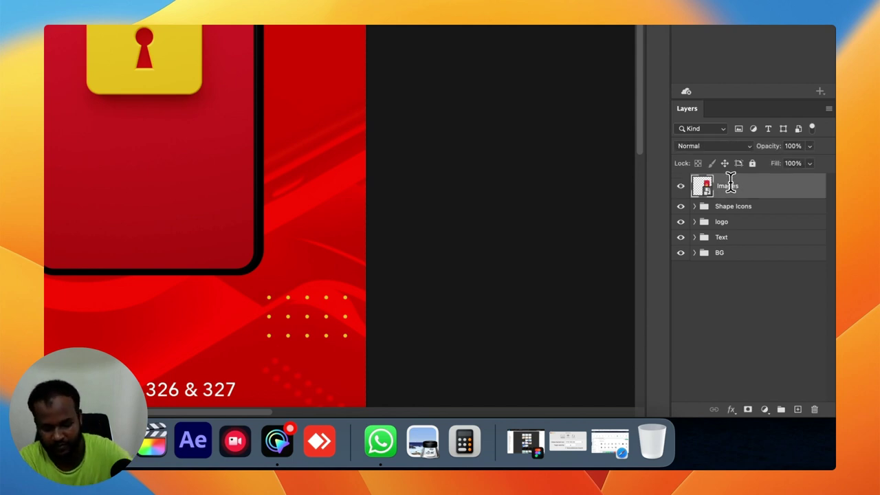
key("ctrl+g")
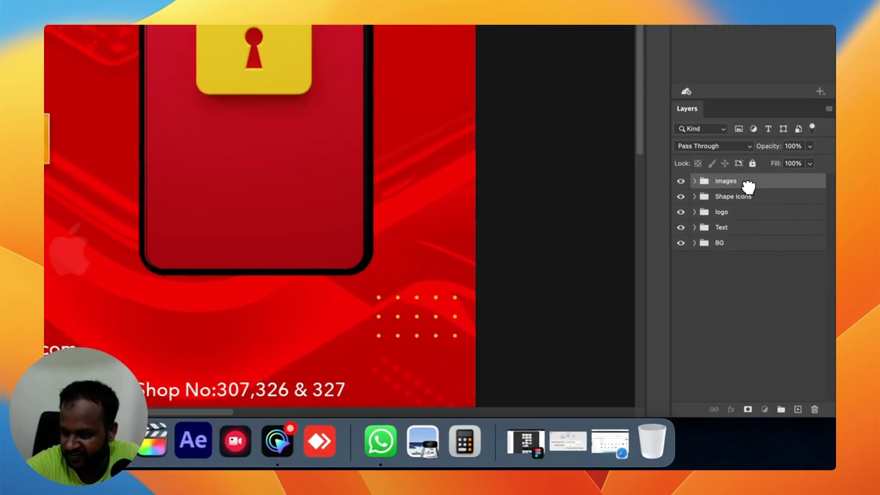
key("Tab")
key("Tab")
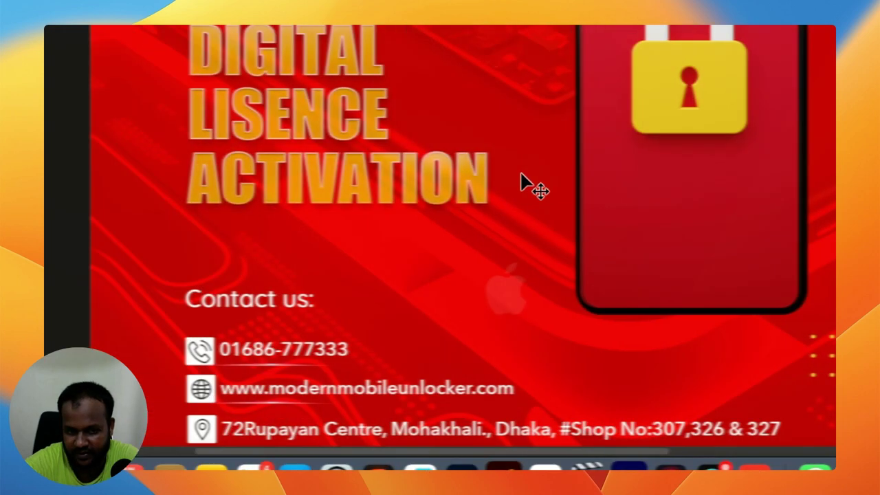
key("z")
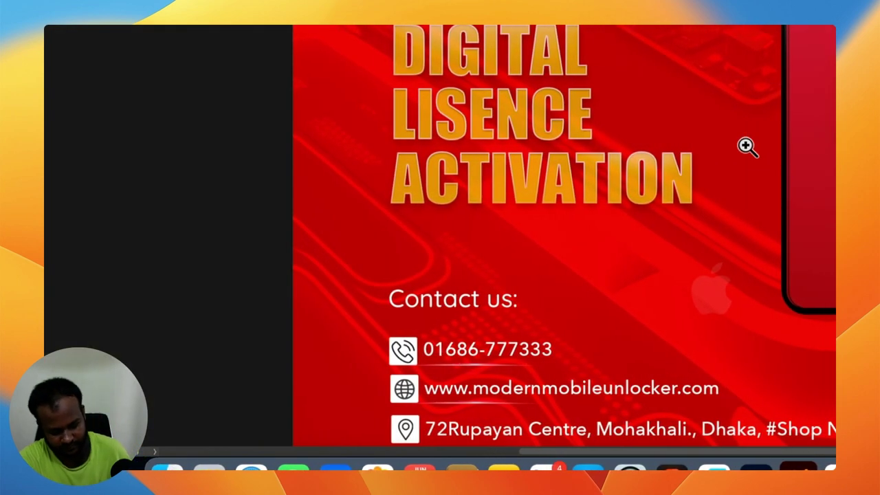
- Zoom out to show the whole finished red post and open the File menu
key("v")
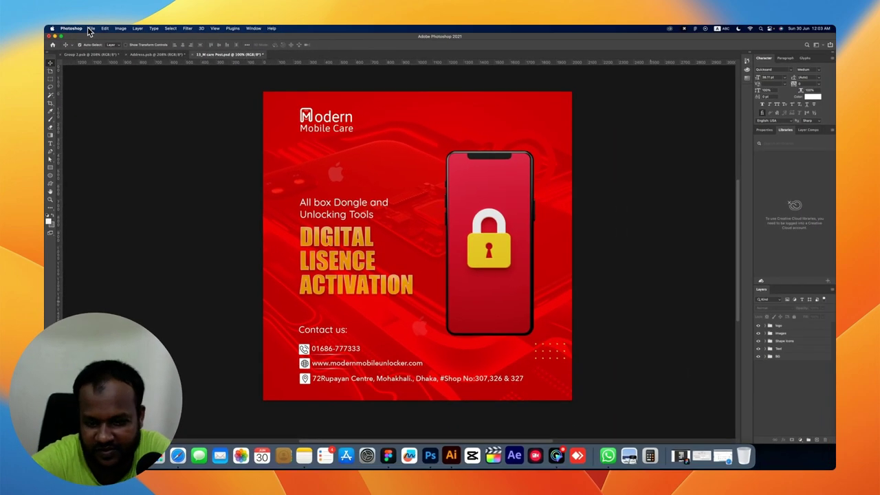
left_click(88, 28)
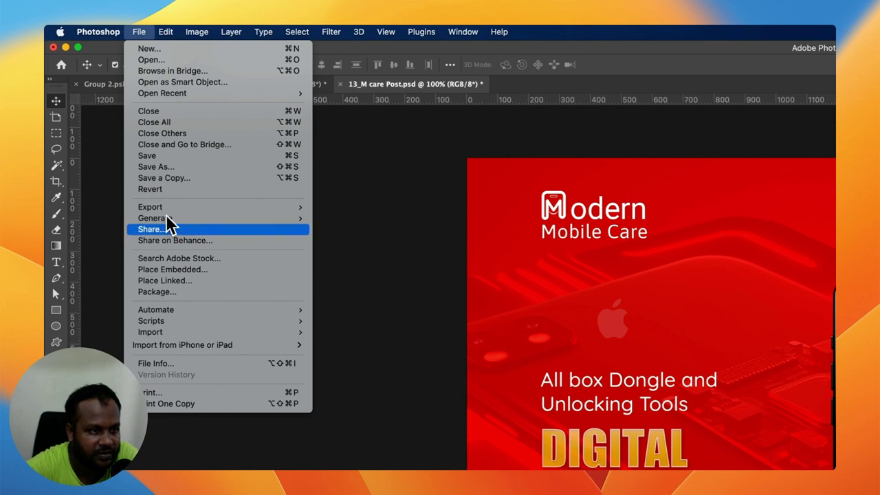
- Open Save for Web (Legacy) previewing the post as a 2000 × 2000 px JPEG at quality 100
mouse_move(150, 207)
left_click(400, 256)
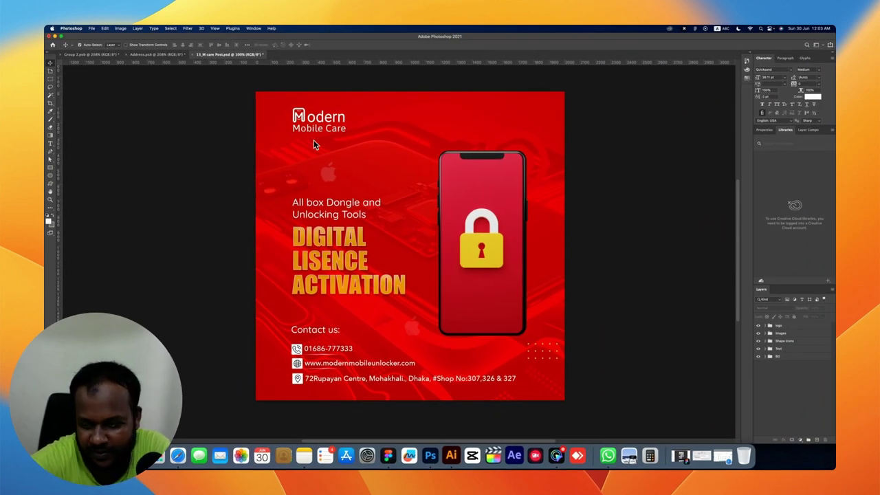
key("super+alt+shift+s")
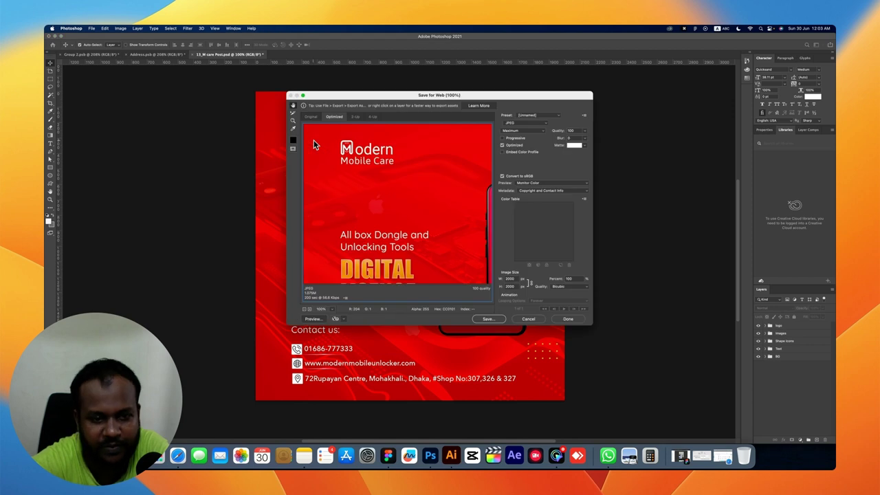